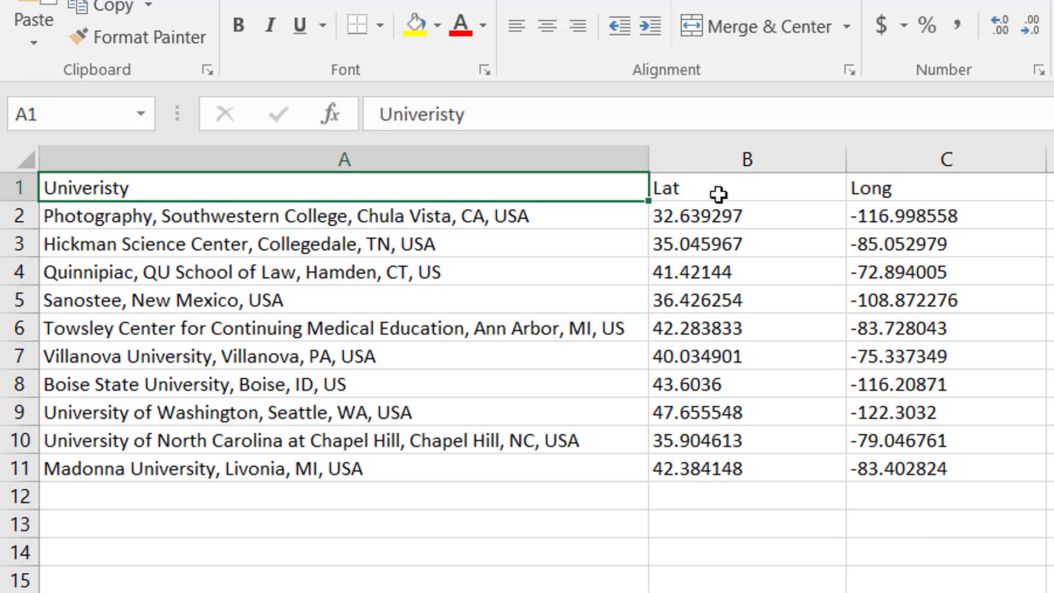
# Review the Lat, Long and university name columns in Excel, then switch to a blank browser tab
pyautogui.moveTo(727, 190); pyautogui.dragTo(768, 440)
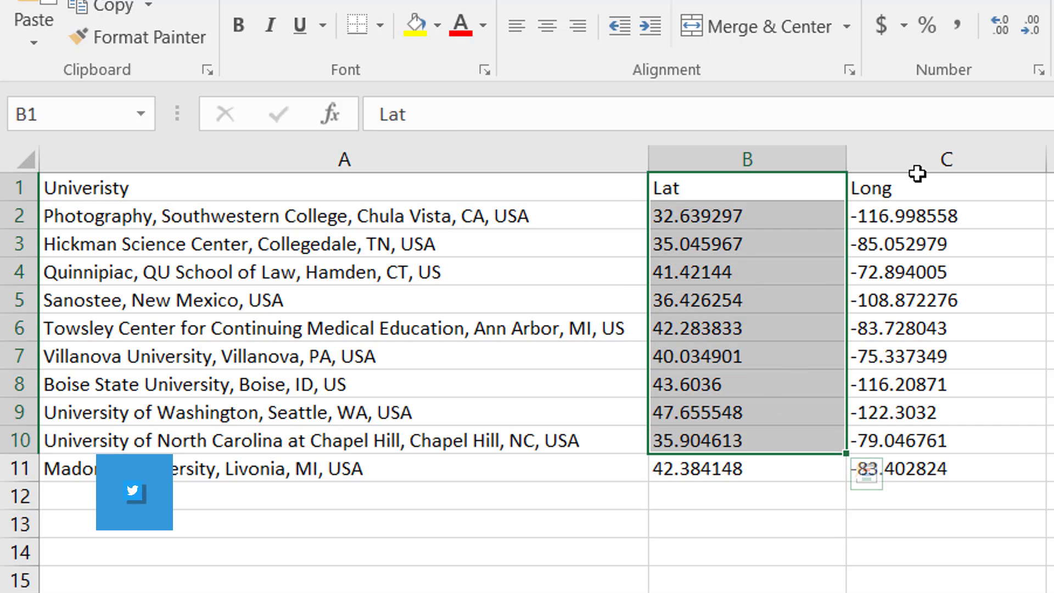
pyautogui.moveTo(911, 188); pyautogui.dragTo(905, 468)
pyautogui.moveTo(193, 196); pyautogui.dragTo(244, 461)
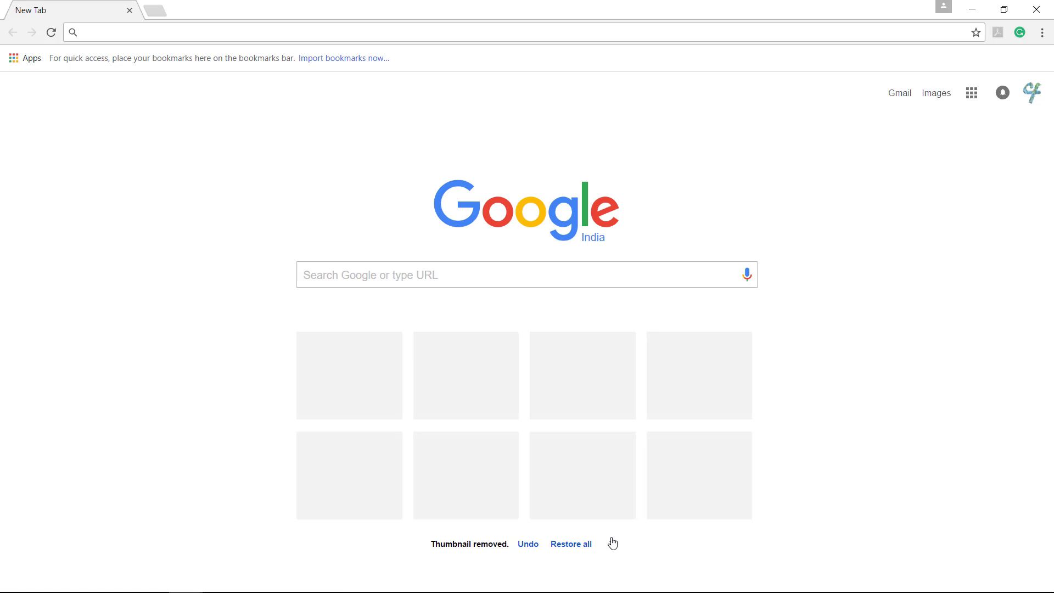
pyautogui.click(609, 541)
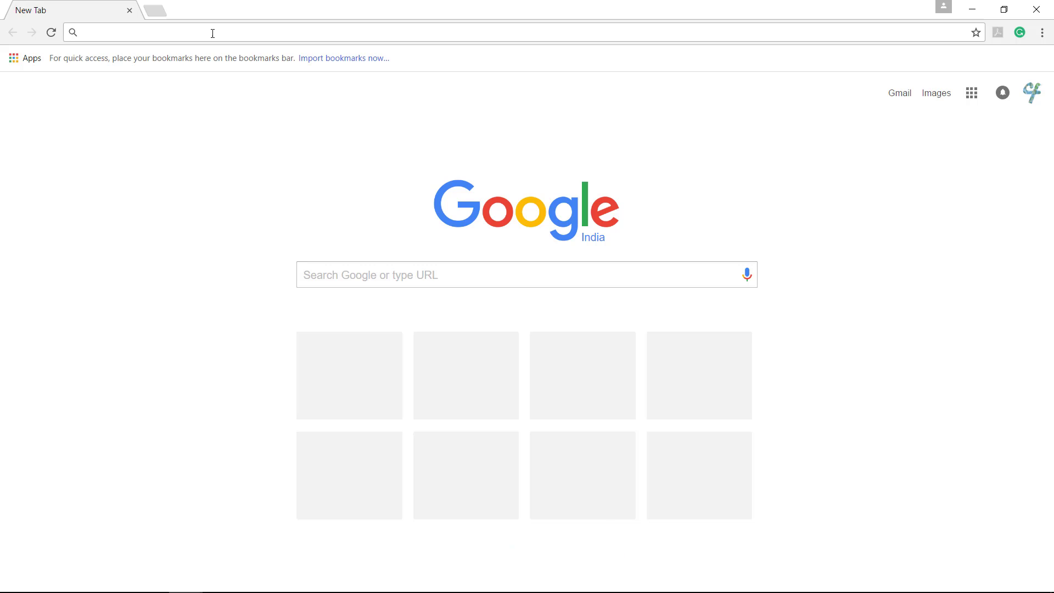
# Go to Google Maps and create a new custom map from Your places > Maps
pyautogui.write('maps.google.com')
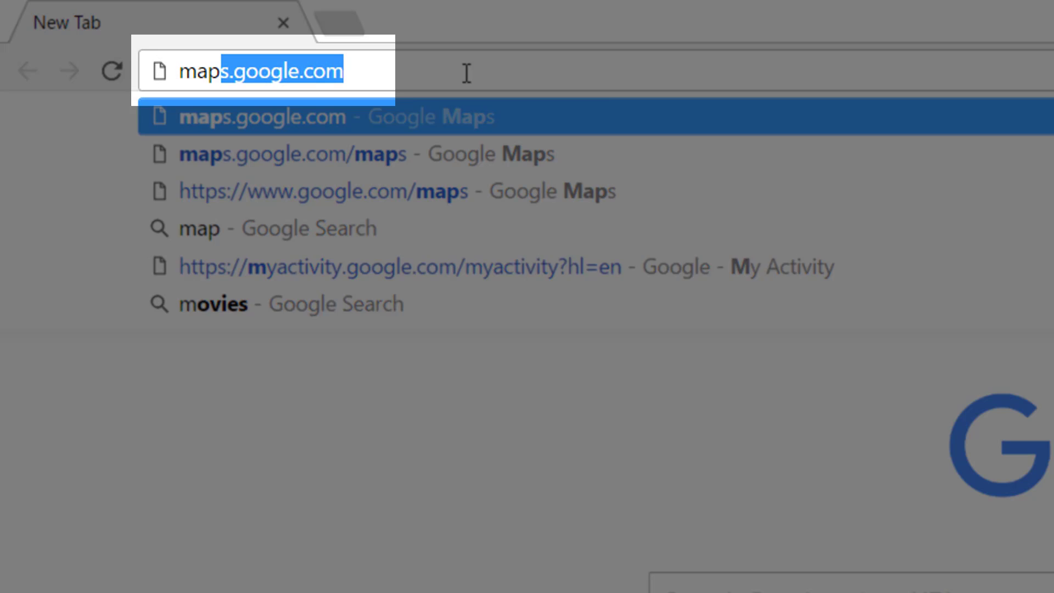
pyautogui.press('Return')
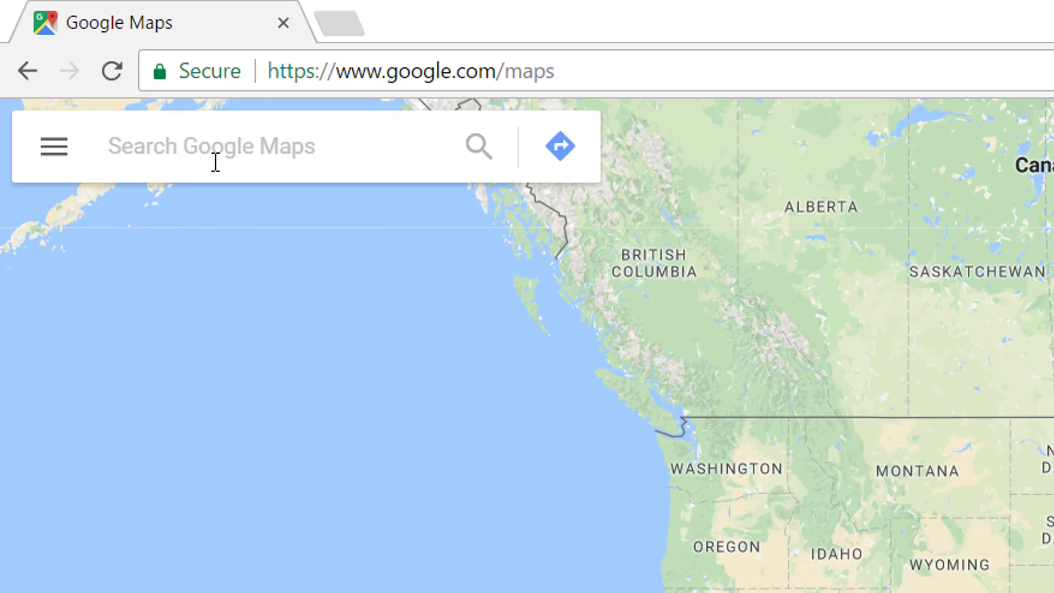
pyautogui.click(55, 165)
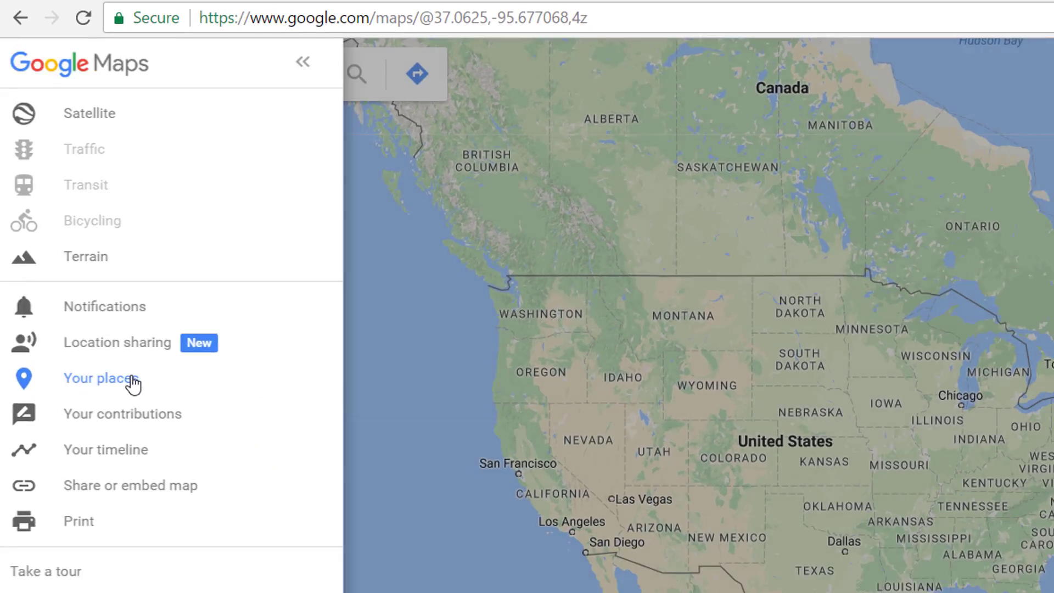
pyautogui.click(176, 555)
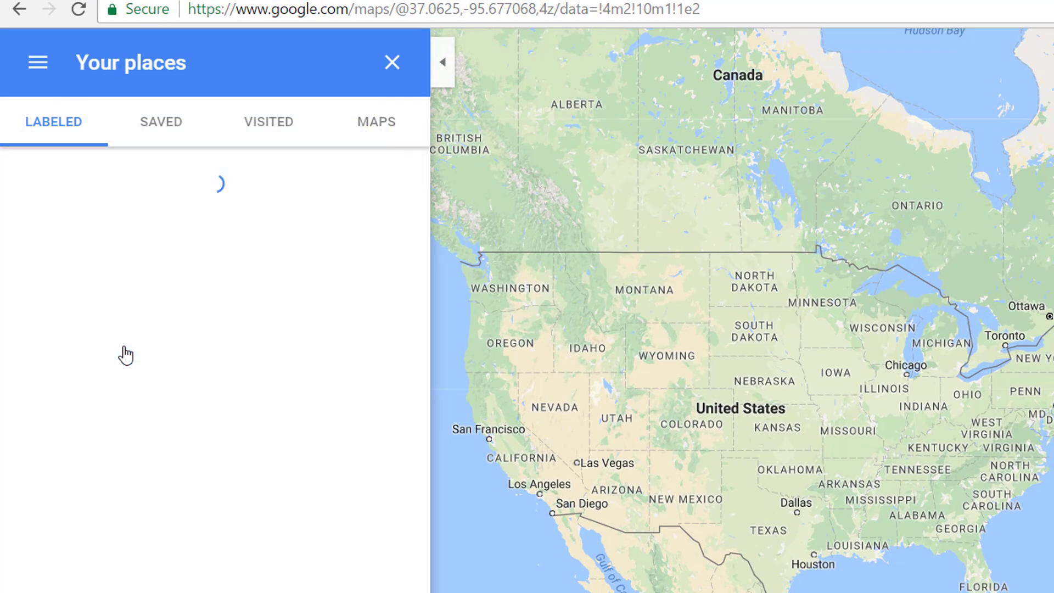
pyautogui.click(367, 129)
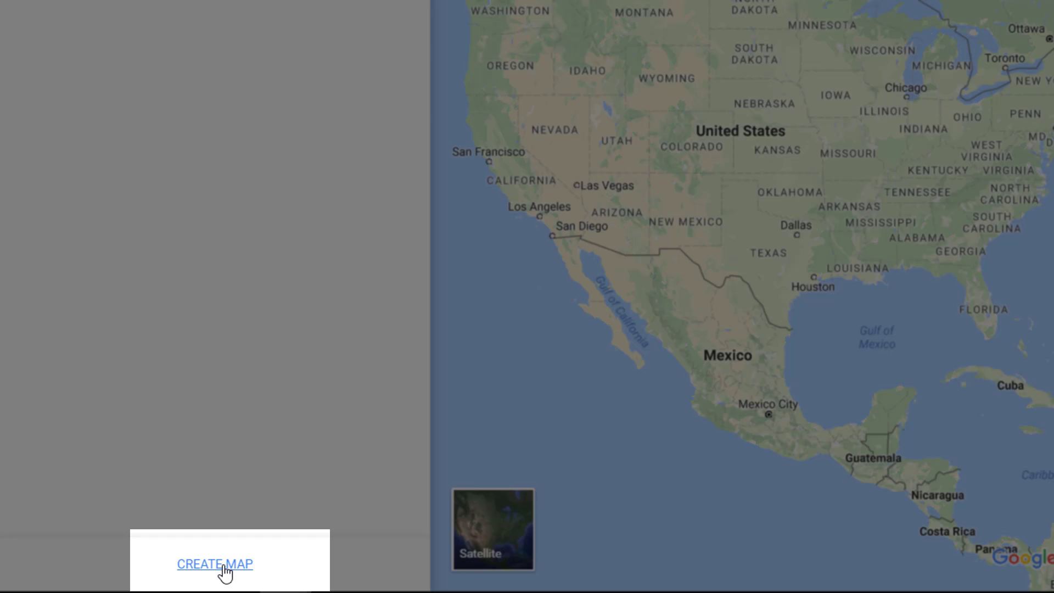
pyautogui.click(223, 565)
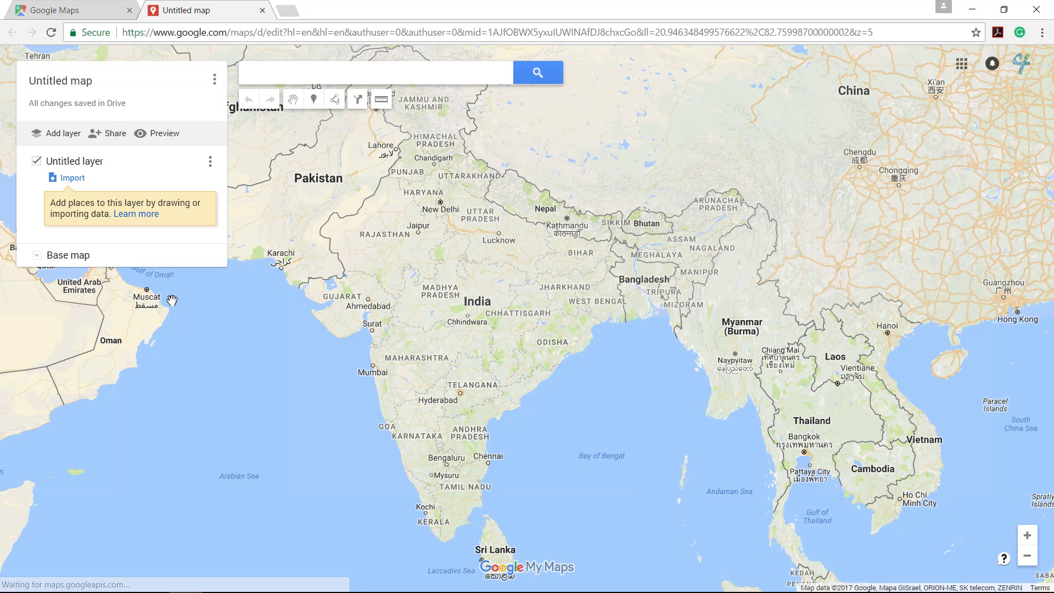
# Title the map 'Universities' with description 'Location of universities in USA' and save
pyautogui.click(77, 93)
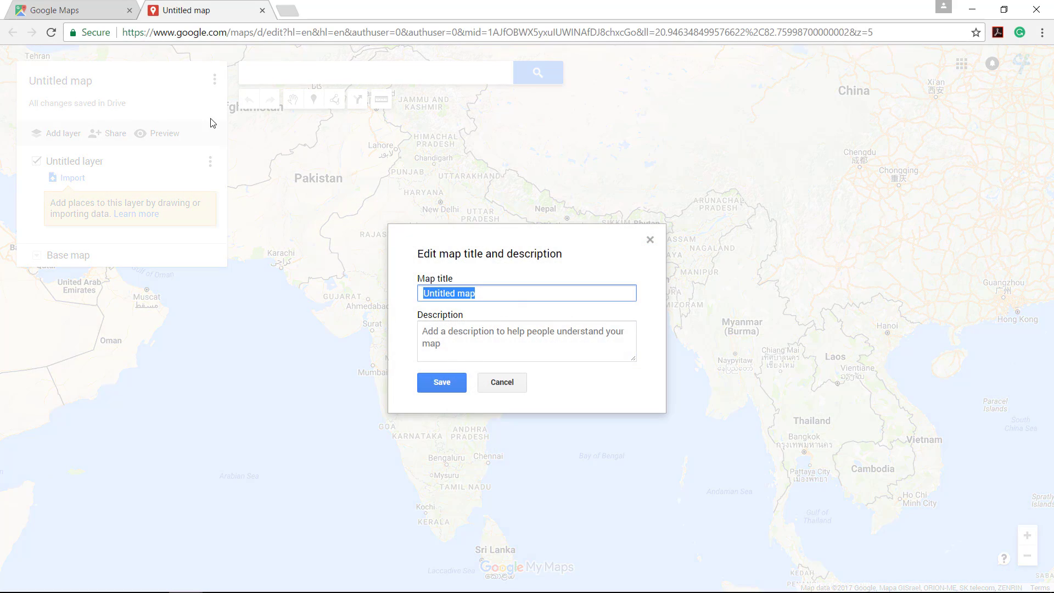
pyautogui.write('Univeris')
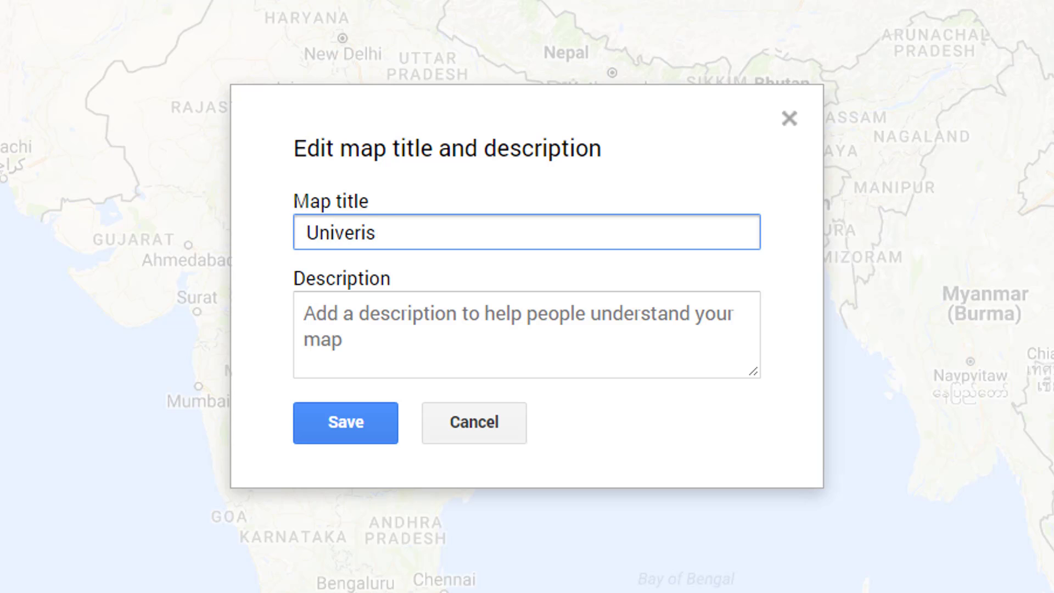
pyautogui.write('tyitie')
pyautogui.write('s')
pyautogui.press('Tab')
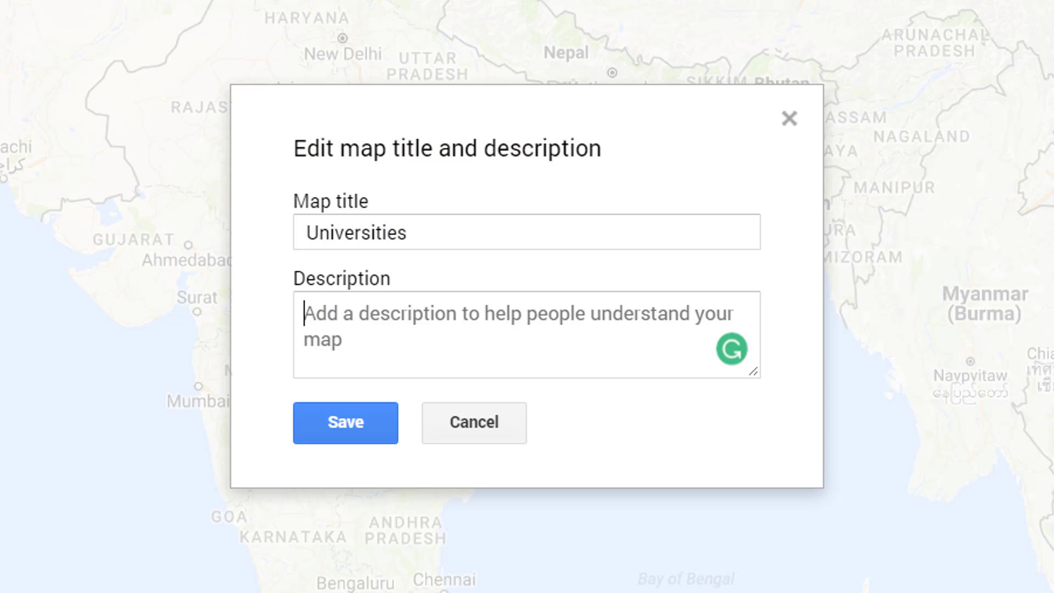
pyautogui.write('Locaiton')
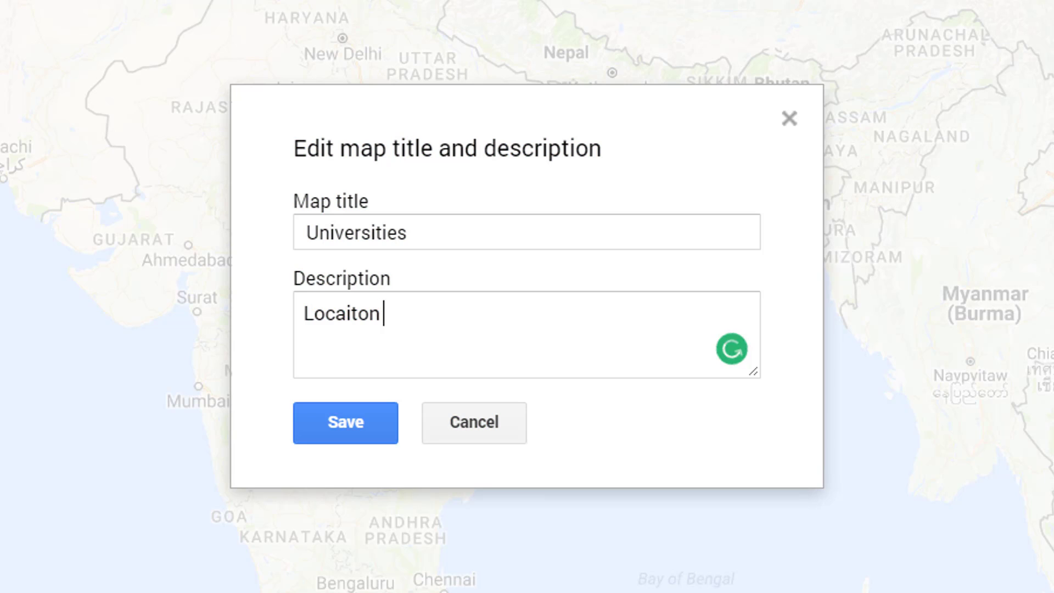
pyautogui.hotkey('ctrl', 'BackSpace')
pyautogui.write('Location of universi')
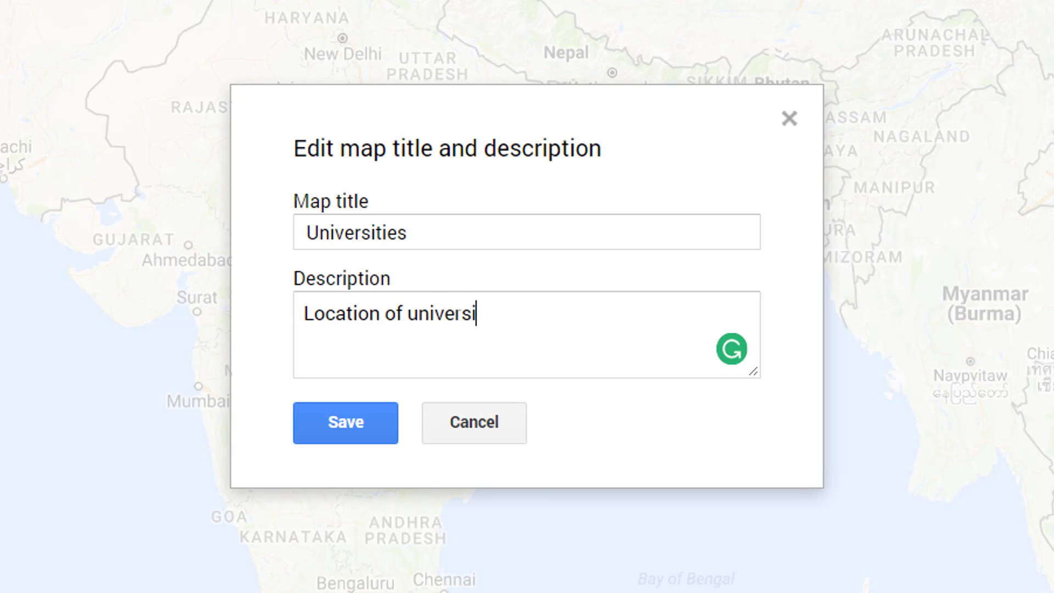
pyautogui.write('ties in USA')
pyautogui.click(346, 423)
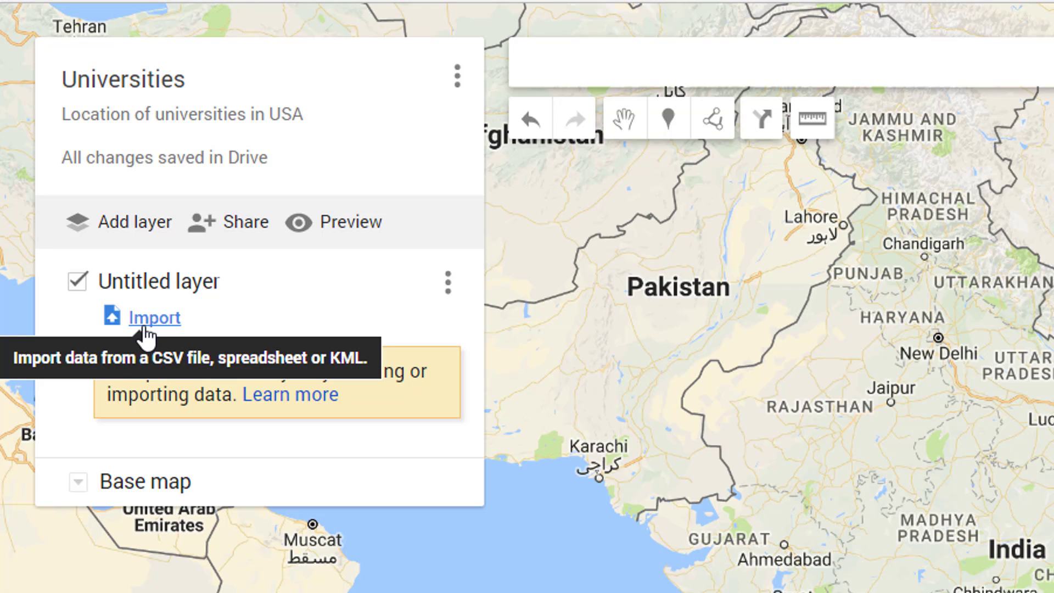
# Import university.xlsx from the Desktop into the map's layer
pyautogui.click(145, 329)
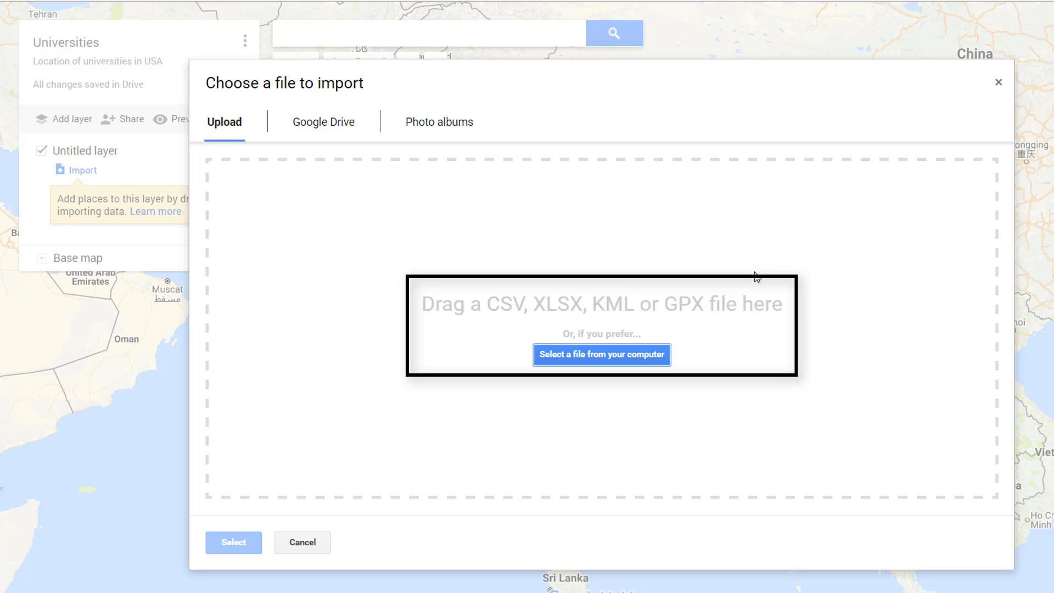
pyautogui.click(595, 354)
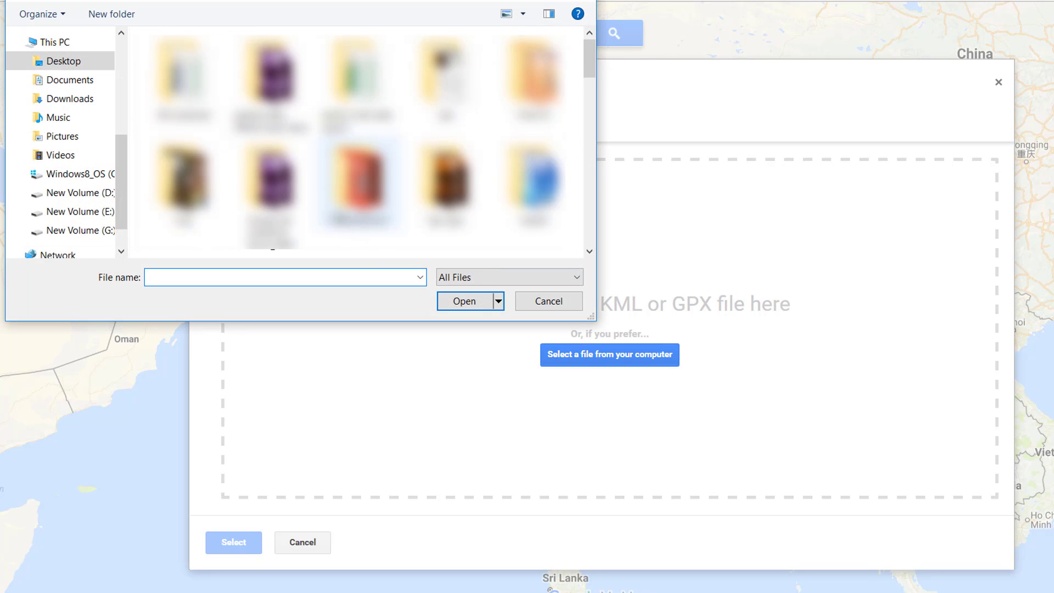
pyautogui.click(360, 181)
pyautogui.press('End')
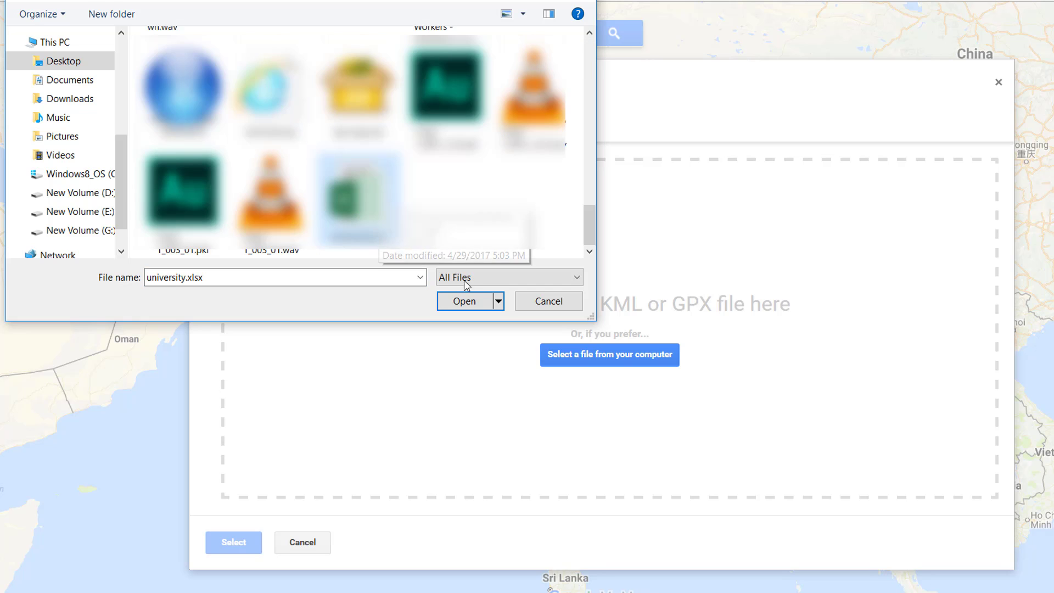
pyautogui.click(469, 302)
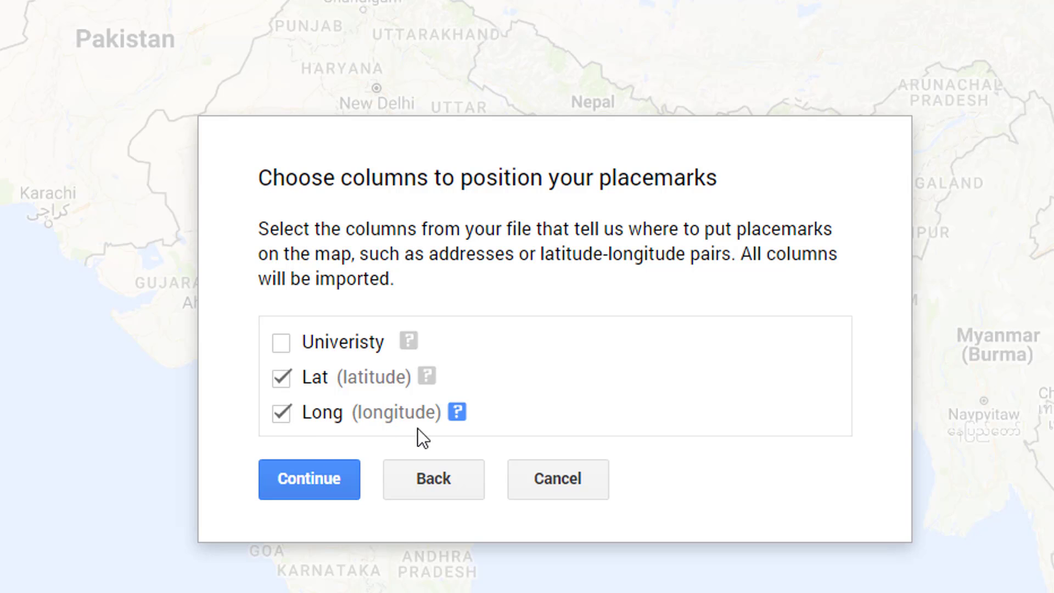
# Keep Lat and Long as positions, title markers by the Univeristy column, and finish importing
pyautogui.click(323, 473)
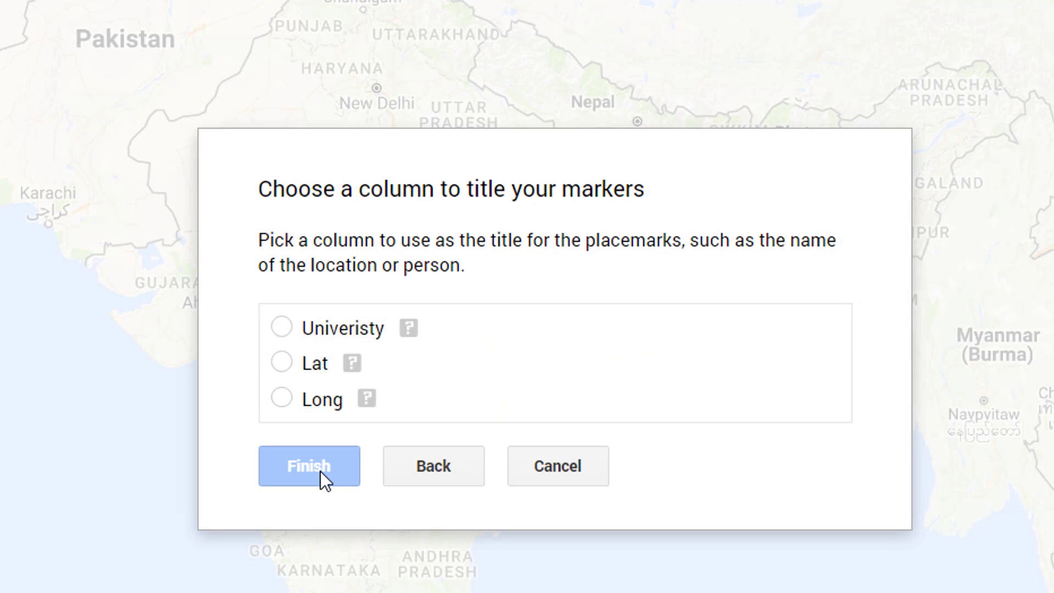
pyautogui.click(309, 330)
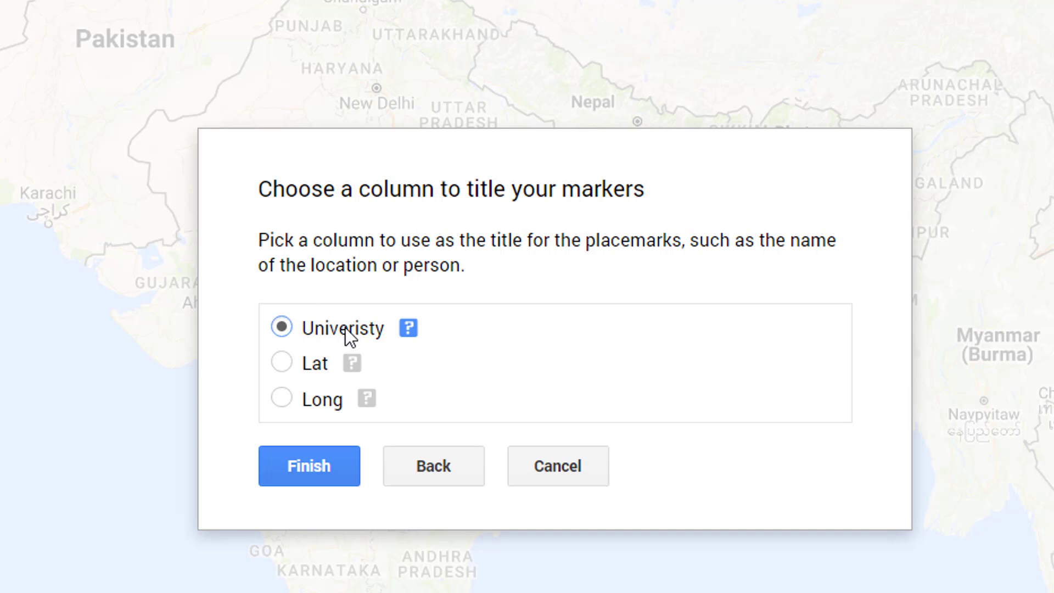
pyautogui.click(407, 341)
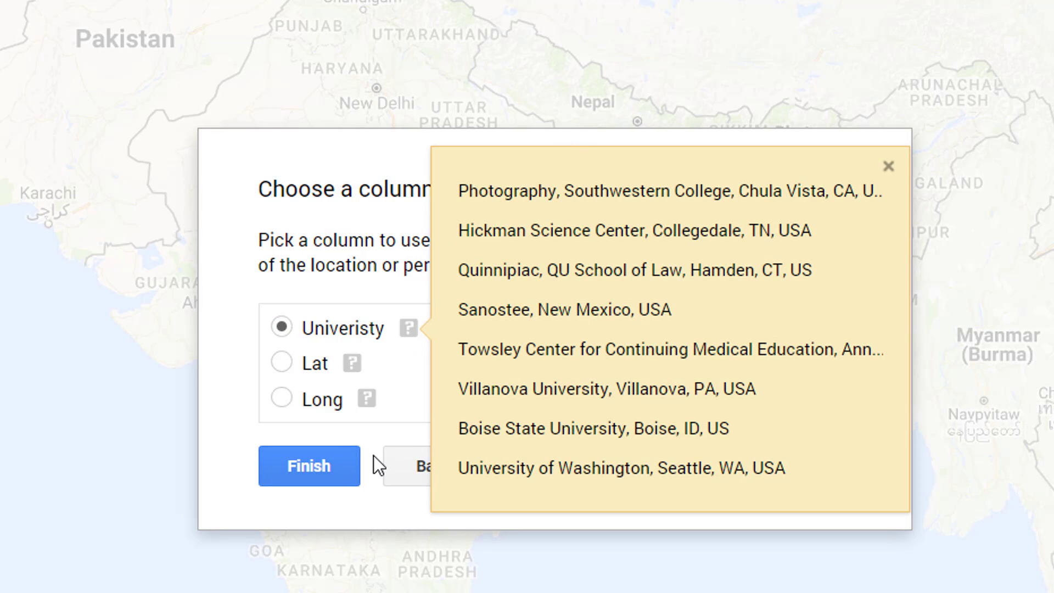
pyautogui.click(900, 170)
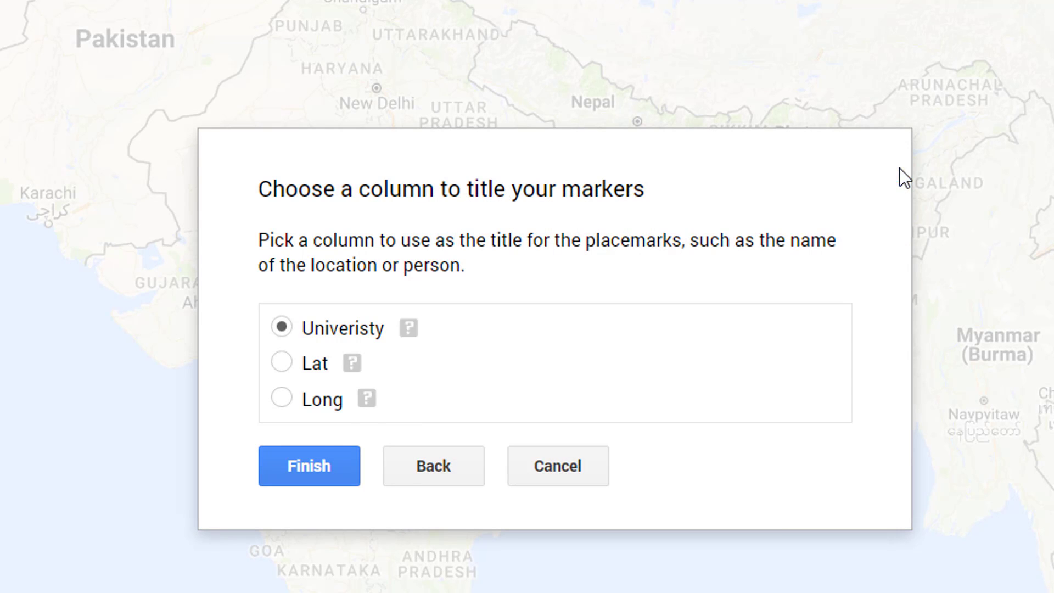
pyautogui.click(293, 464)
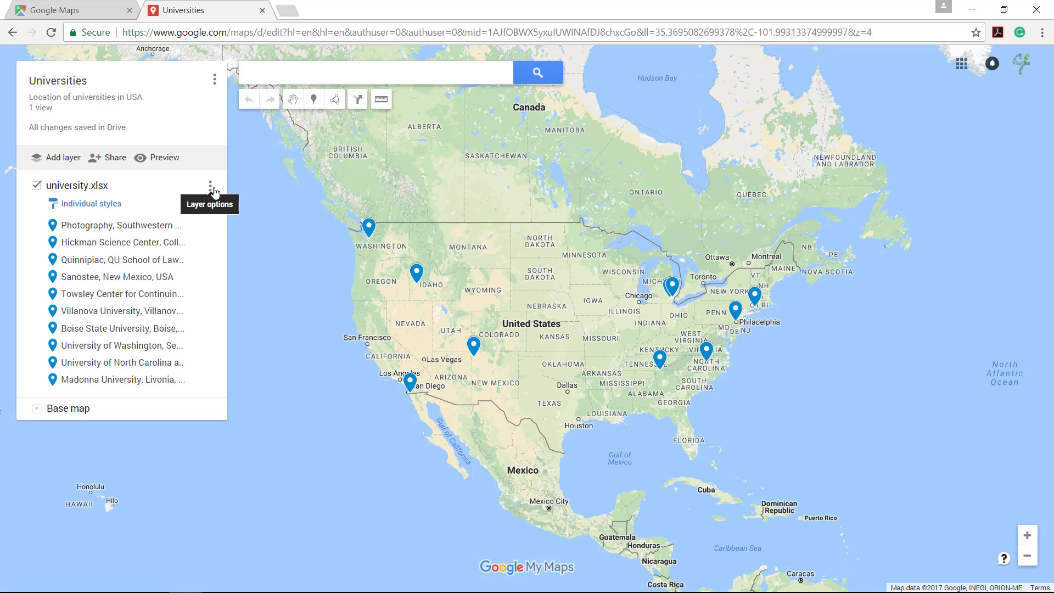
pyautogui.click(211, 187)
pyautogui.click(210, 187)
pyautogui.click(210, 187)
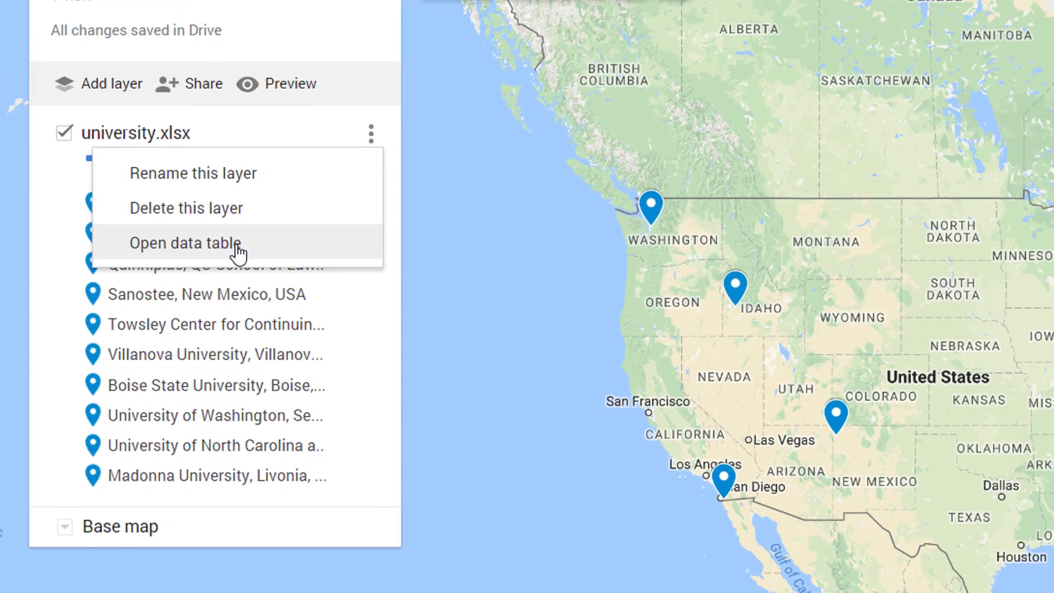
pyautogui.click(271, 203)
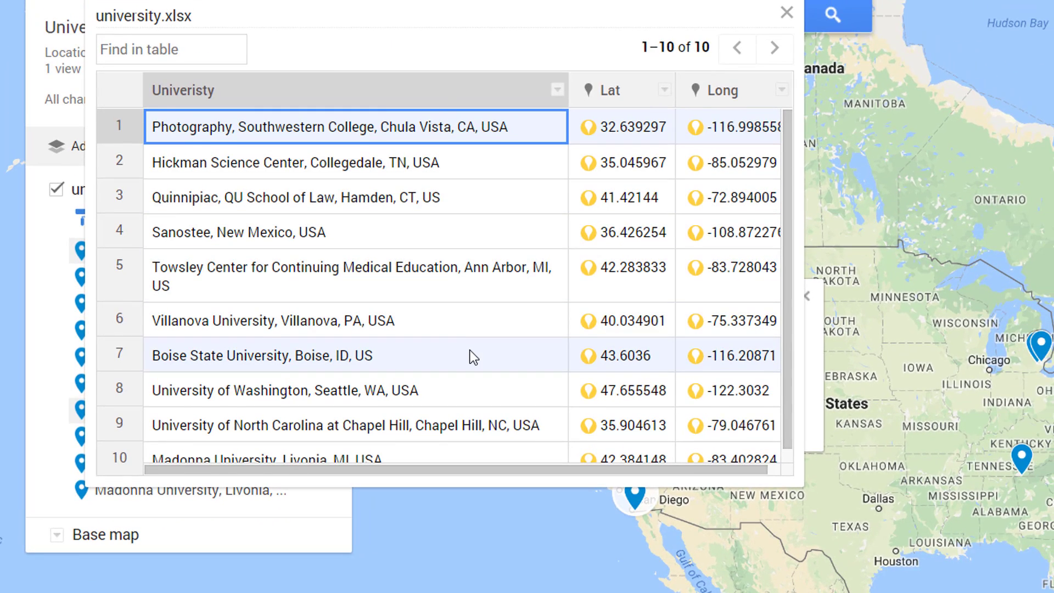
pyautogui.scroll(-1, 470, 357)
pyautogui.scroll(1, 473, 357)
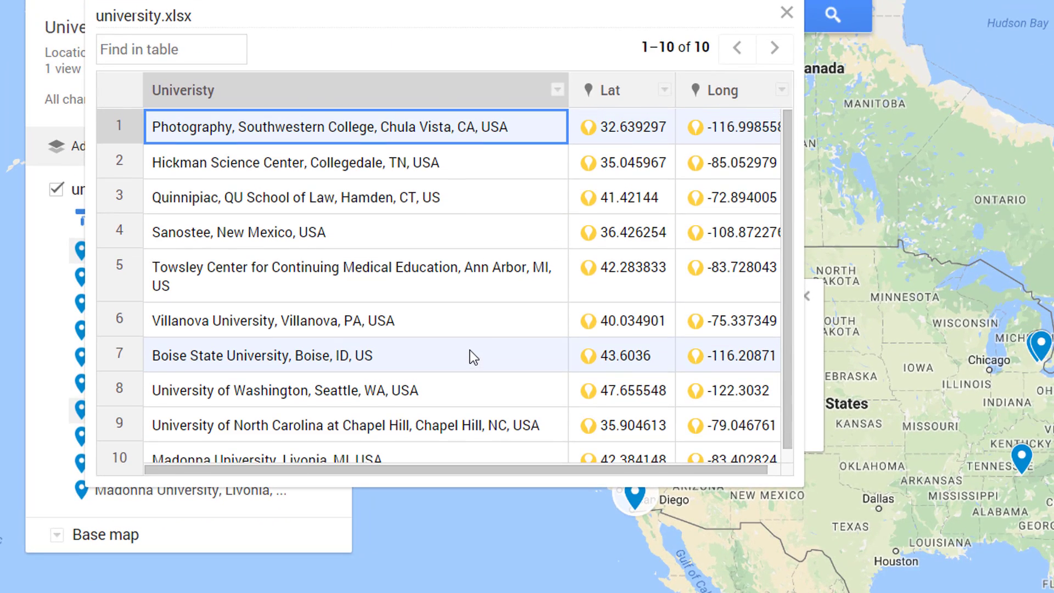
pyautogui.click(785, 13)
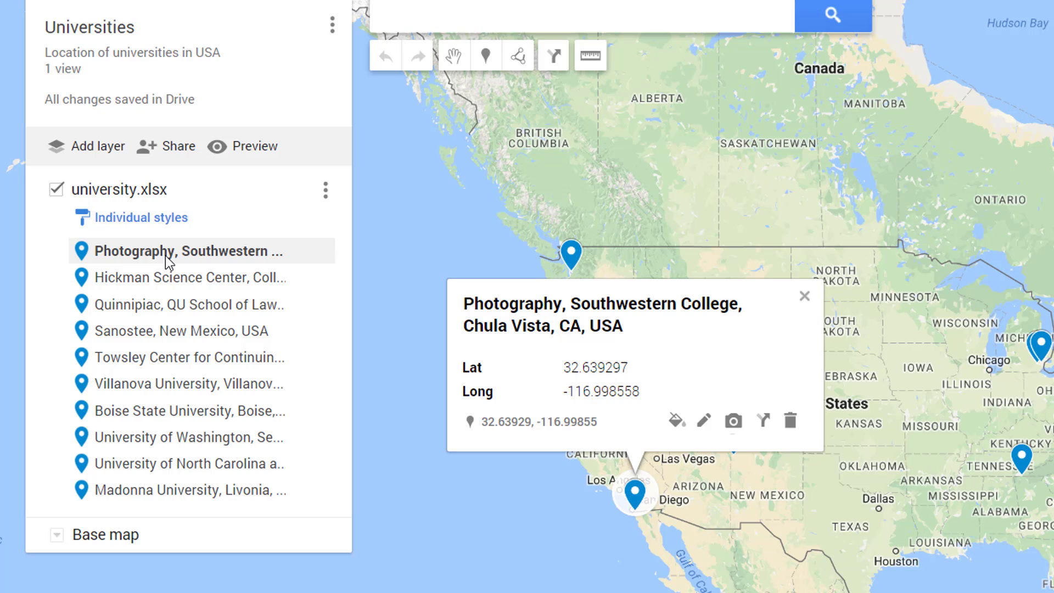
# Set the university layer's Group places by option to Uniform style
pyautogui.click(185, 220)
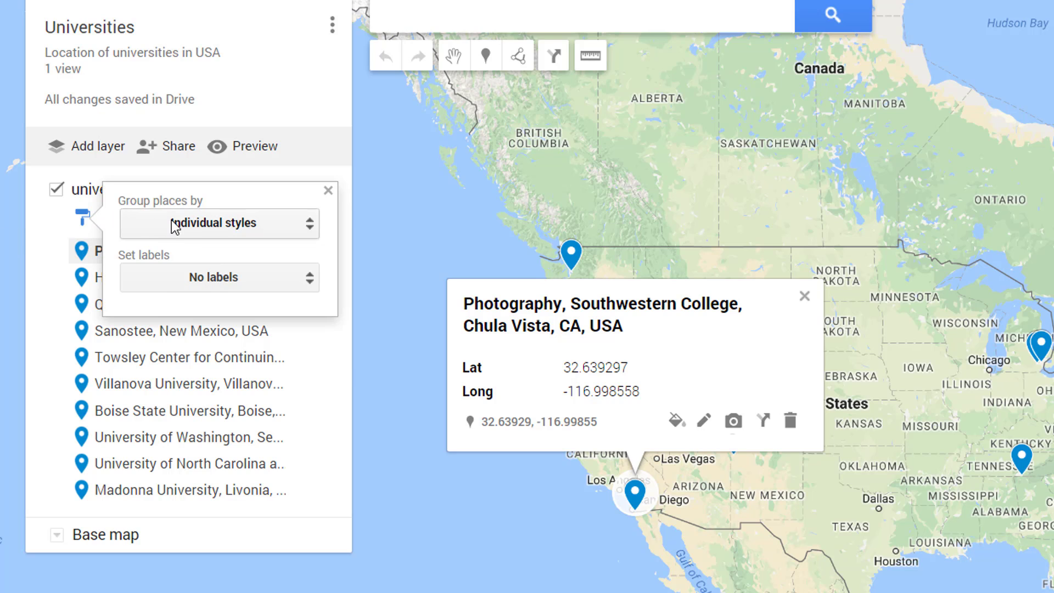
pyautogui.click(173, 224)
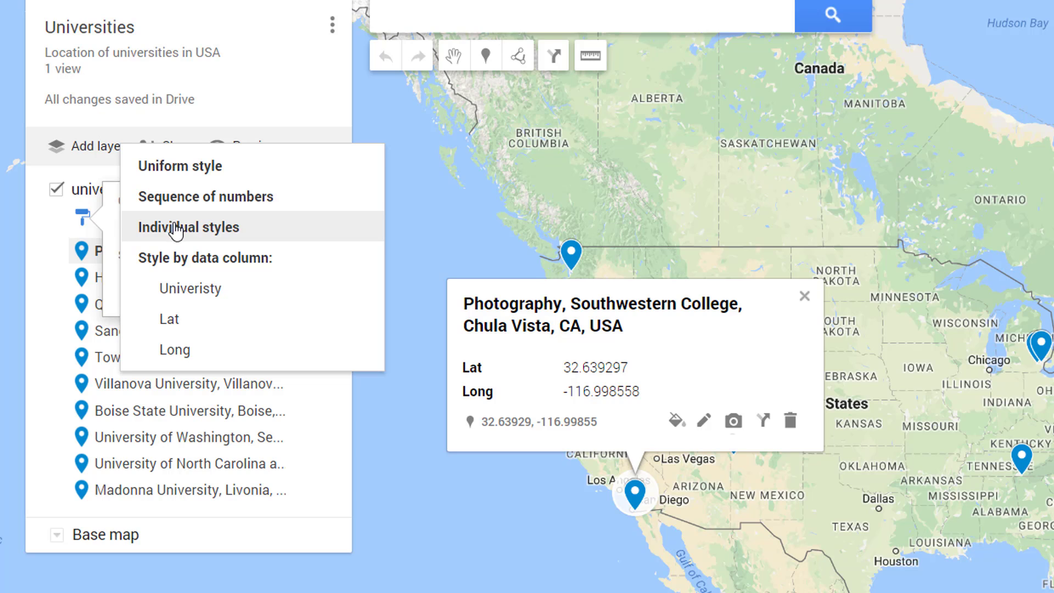
pyautogui.click(207, 179)
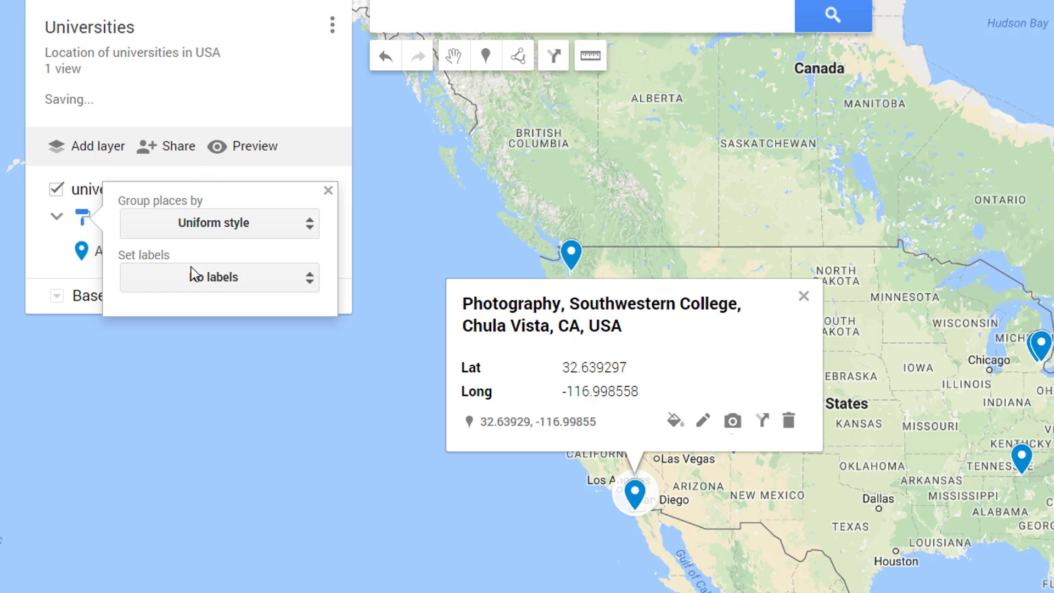
pyautogui.click(327, 192)
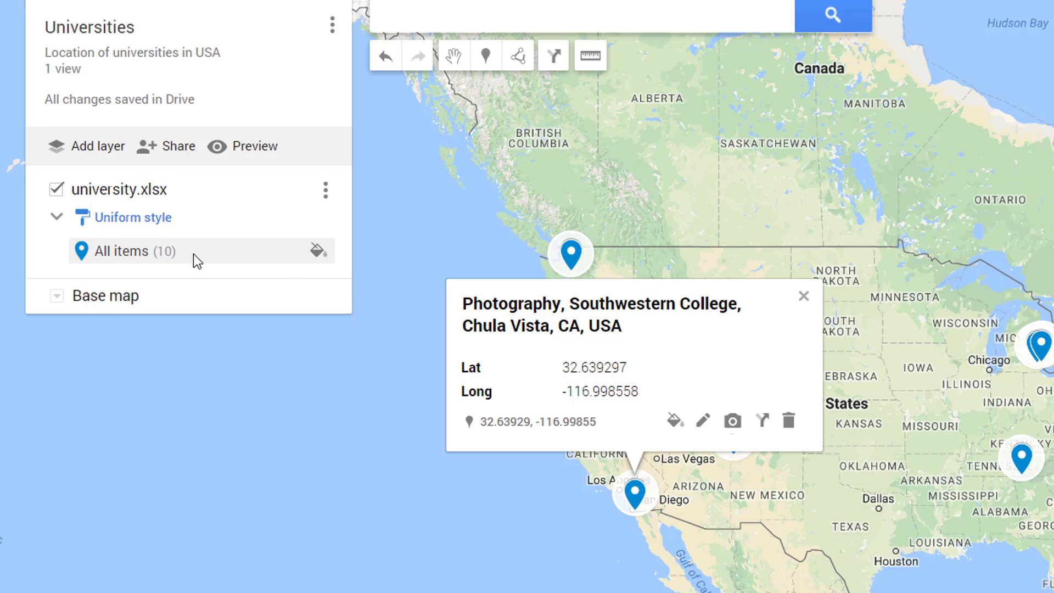
# Make all markers light green with the graduation-cap icon
pyautogui.click(319, 252)
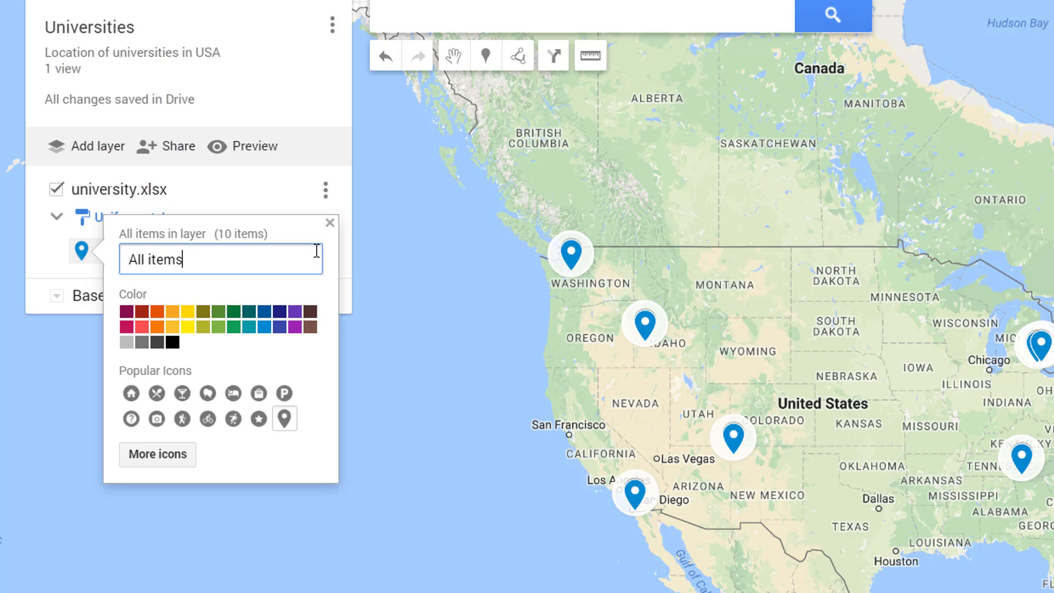
pyautogui.click(226, 327)
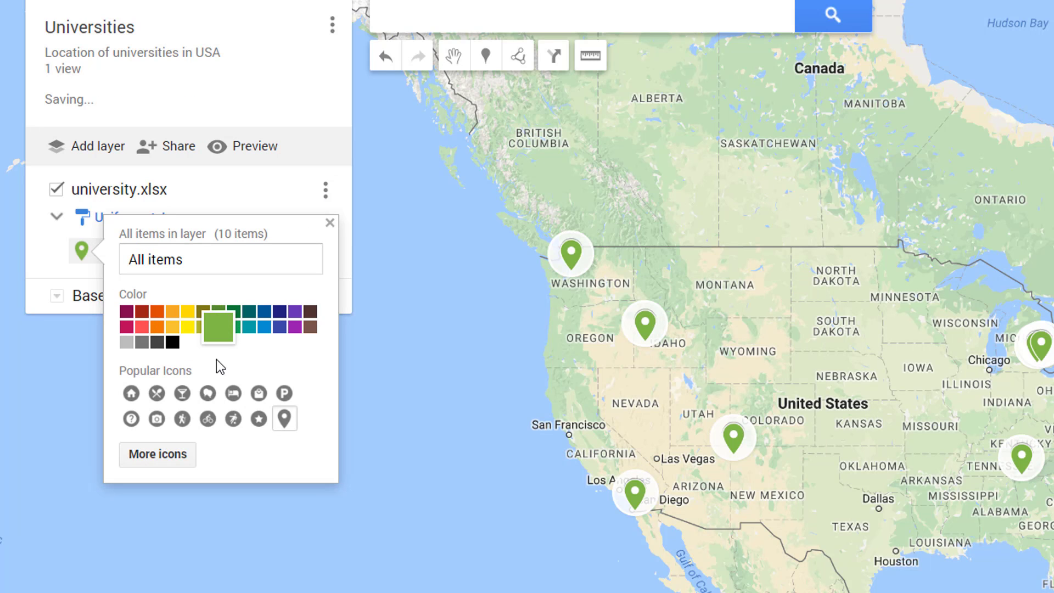
pyautogui.click(183, 420)
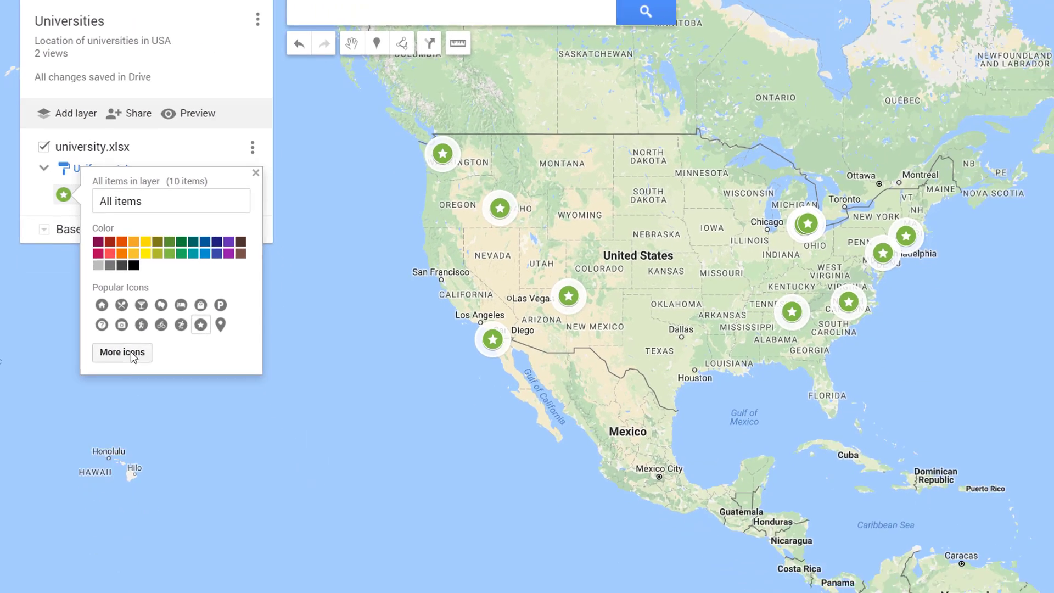
pyautogui.click(158, 454)
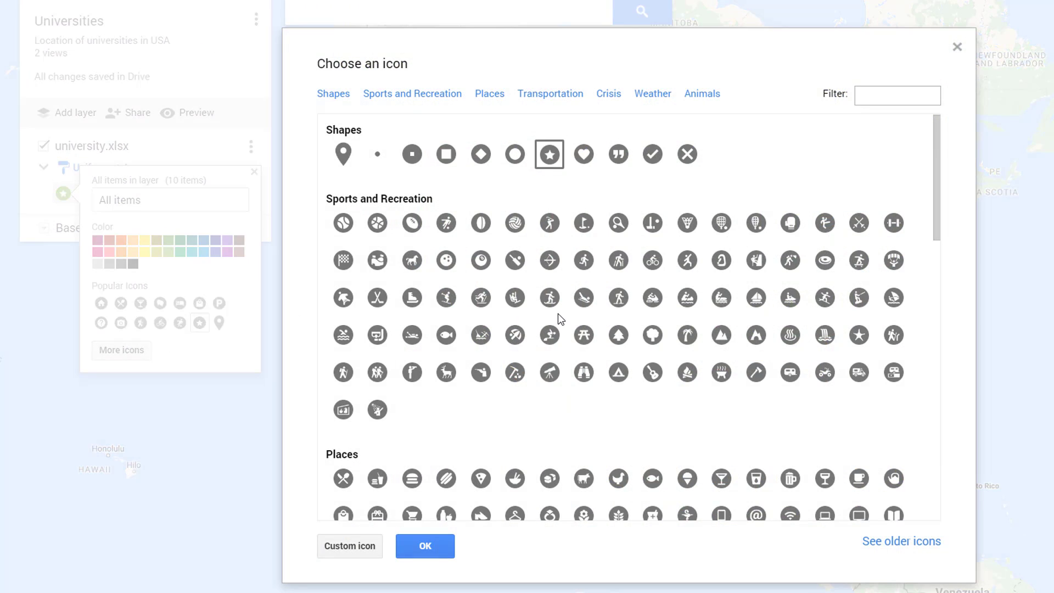
pyautogui.scroll(-9, 557, 314)
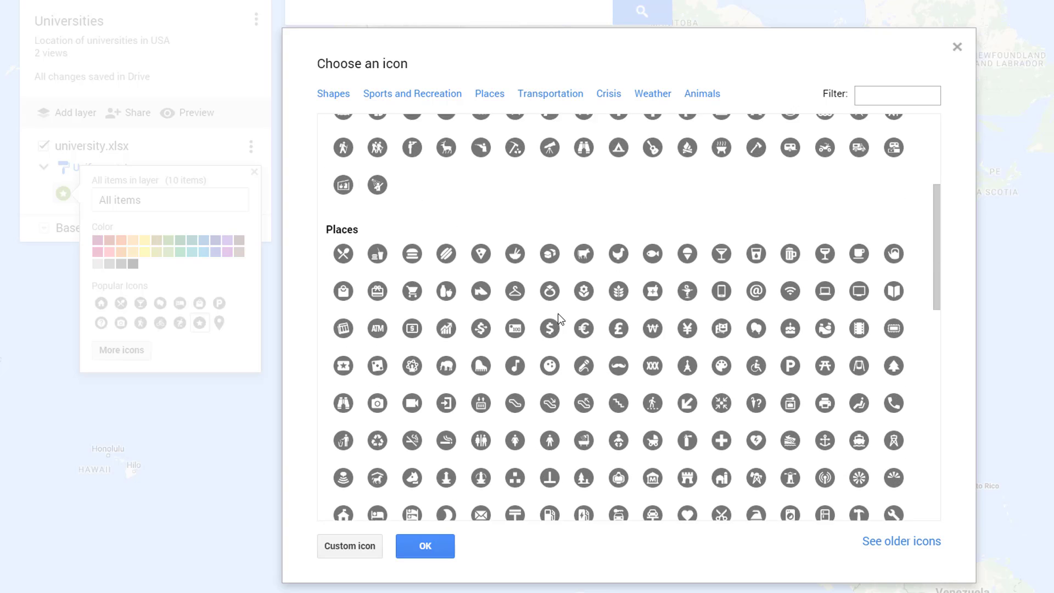
pyautogui.scroll(-2, 557, 313)
pyautogui.scroll(3, 557, 314)
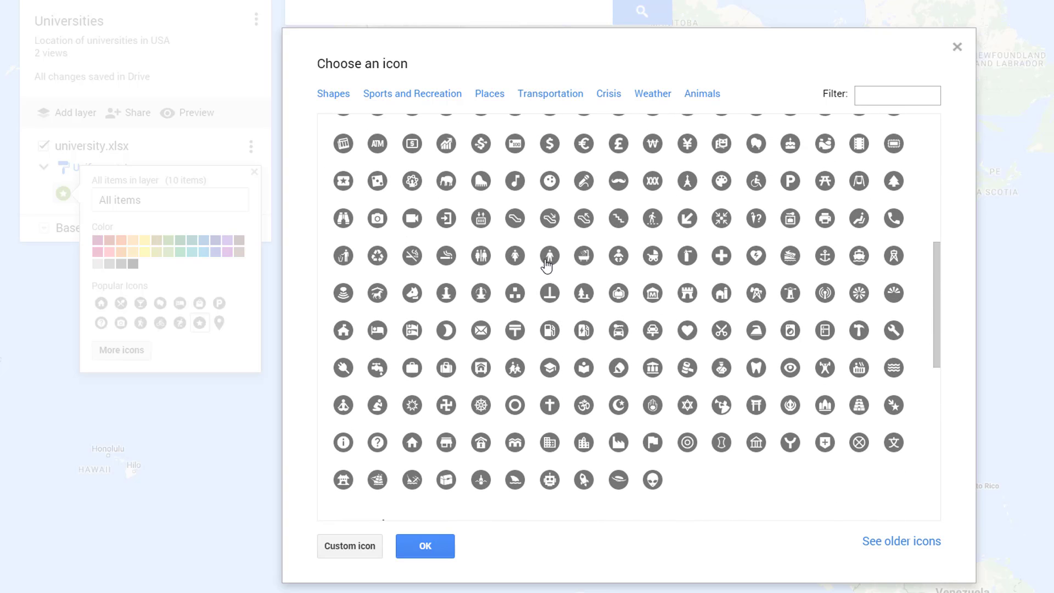
pyautogui.click(549, 367)
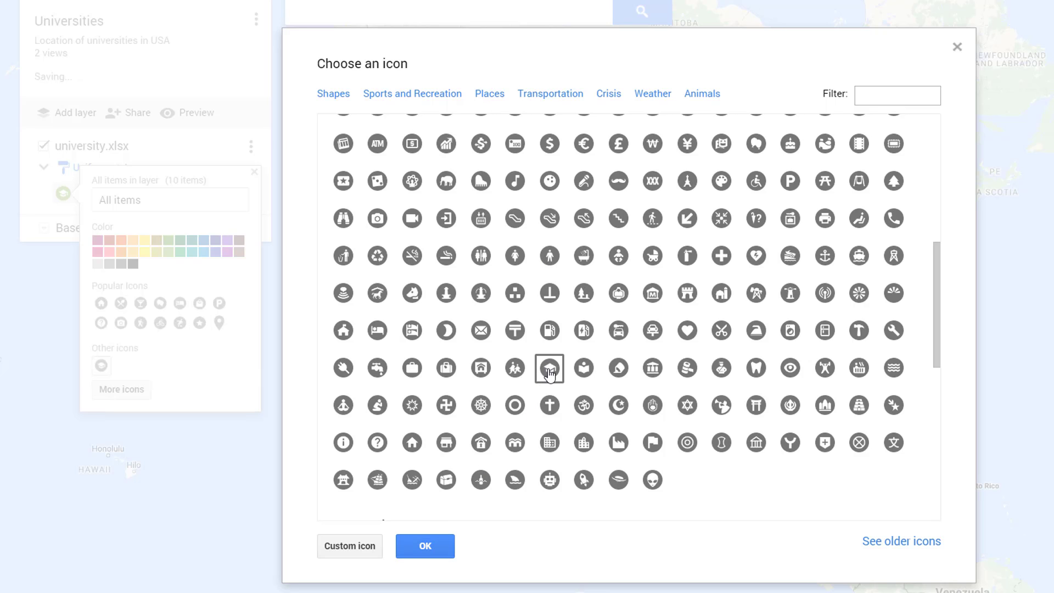
pyautogui.click(424, 546)
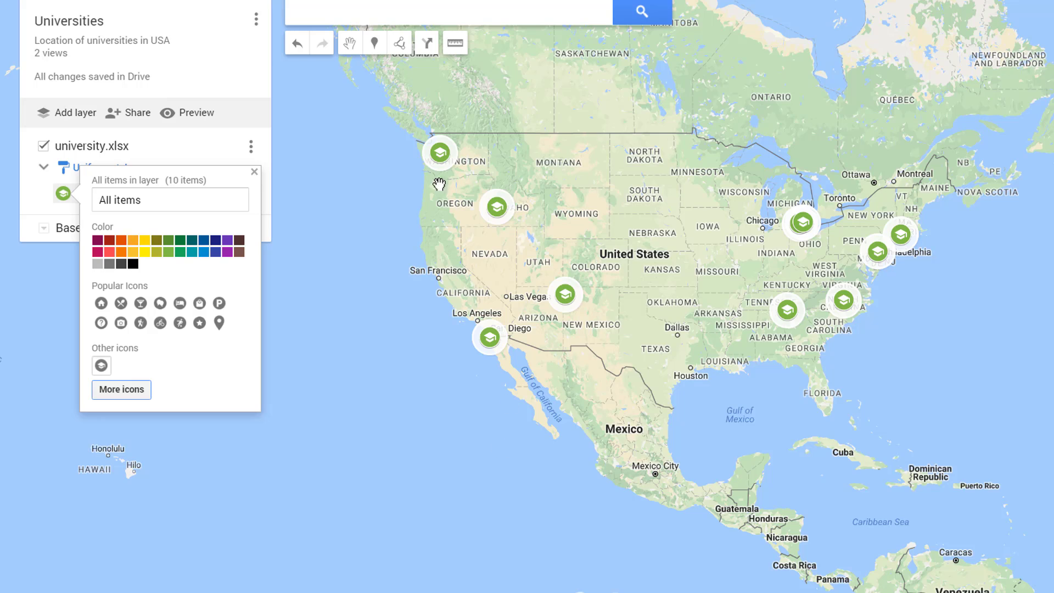
pyautogui.click(254, 172)
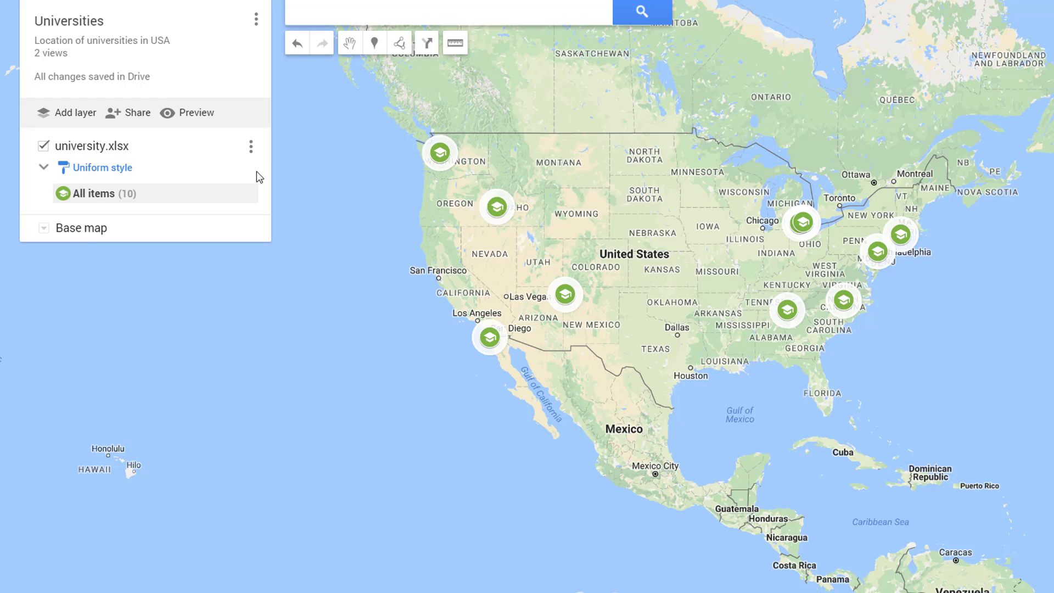
pyautogui.click(44, 228)
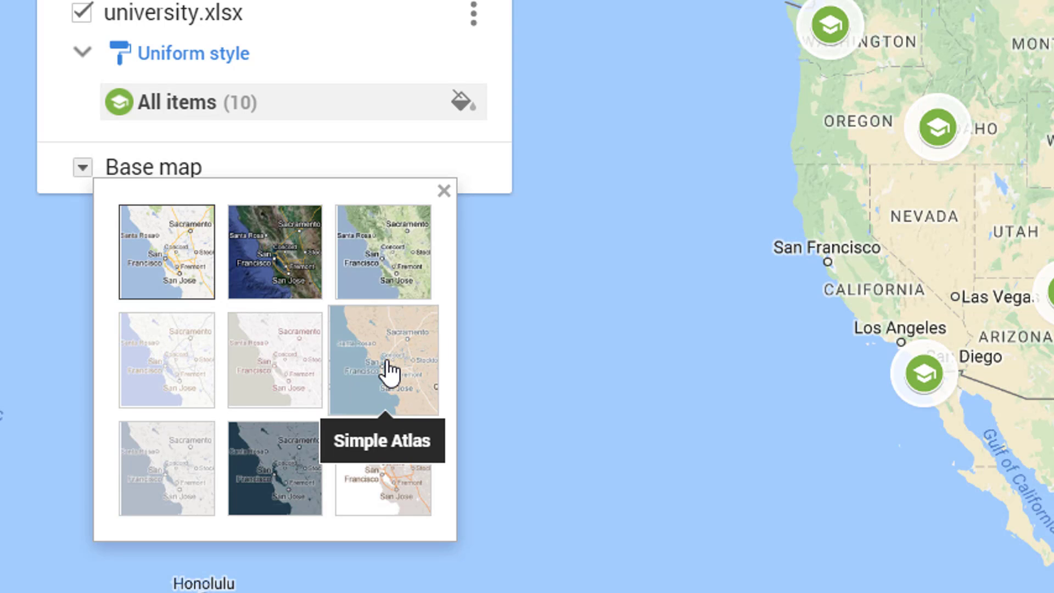
# Close the base map style choices, keeping the original base map
pyautogui.click(444, 192)
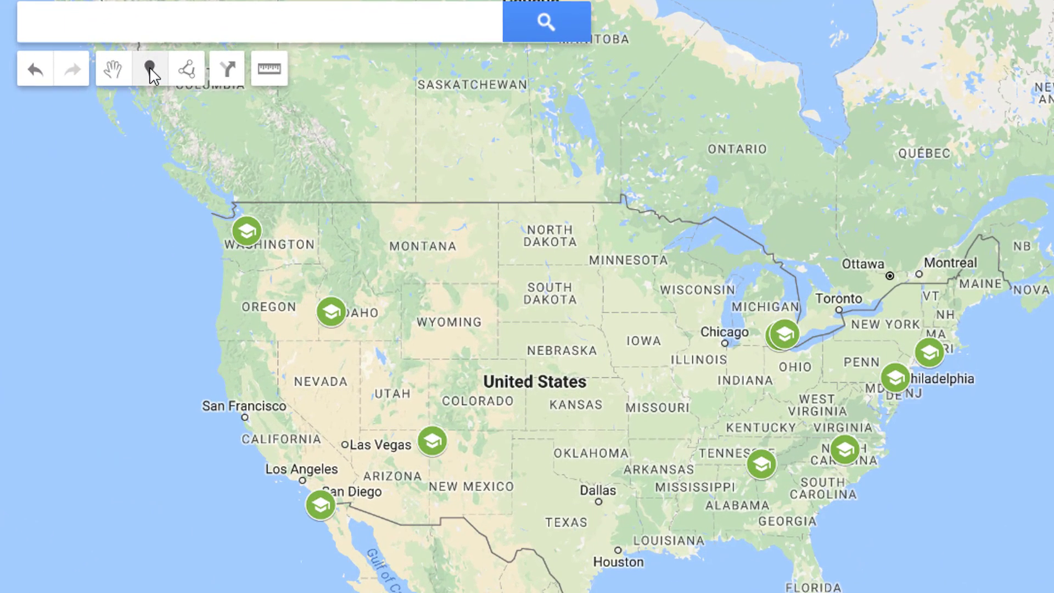
# Drop a new marker, Point 11, on Nebraska and close its details card
pyautogui.click(150, 68)
pyautogui.click(572, 329)
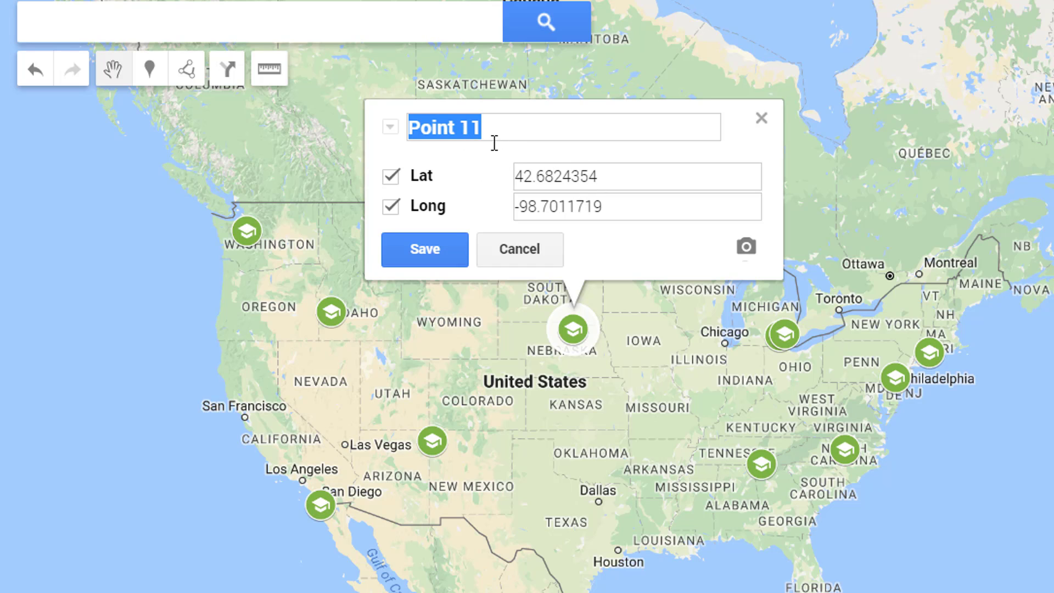
pyautogui.click(761, 118)
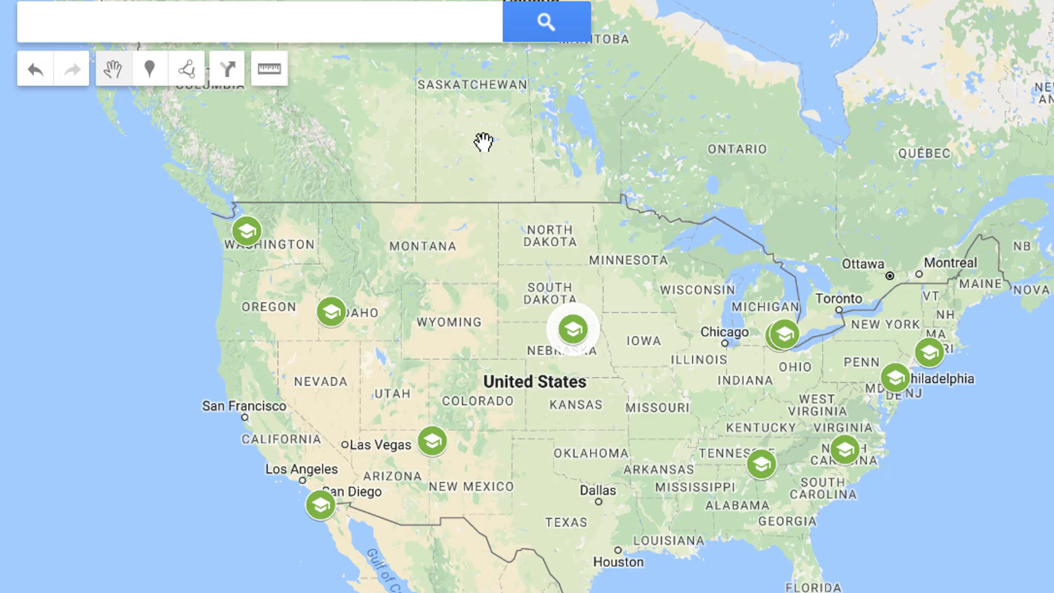
# Draw a driving route from the Washington marker to the Idaho marker
pyautogui.click(193, 74)
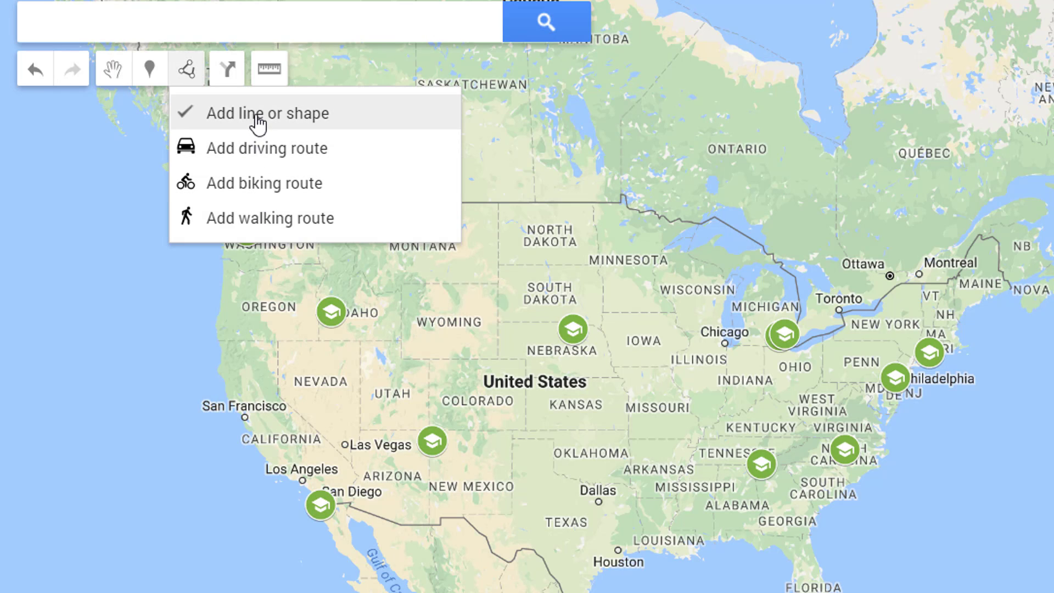
pyautogui.click(277, 167)
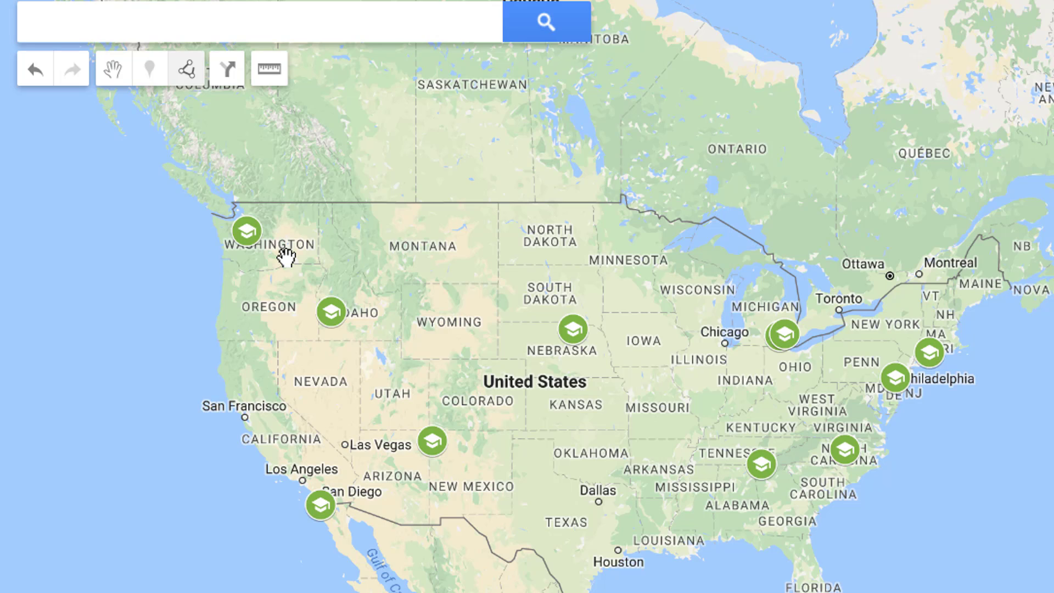
pyautogui.click(247, 231)
pyautogui.click(331, 311)
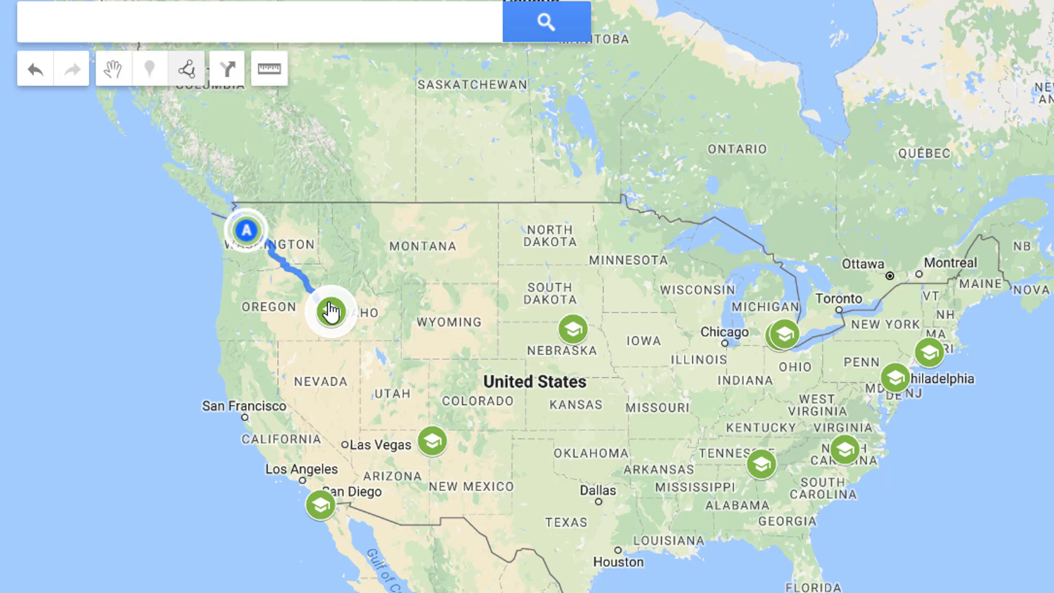
pyautogui.scroll(5, 253, 242)
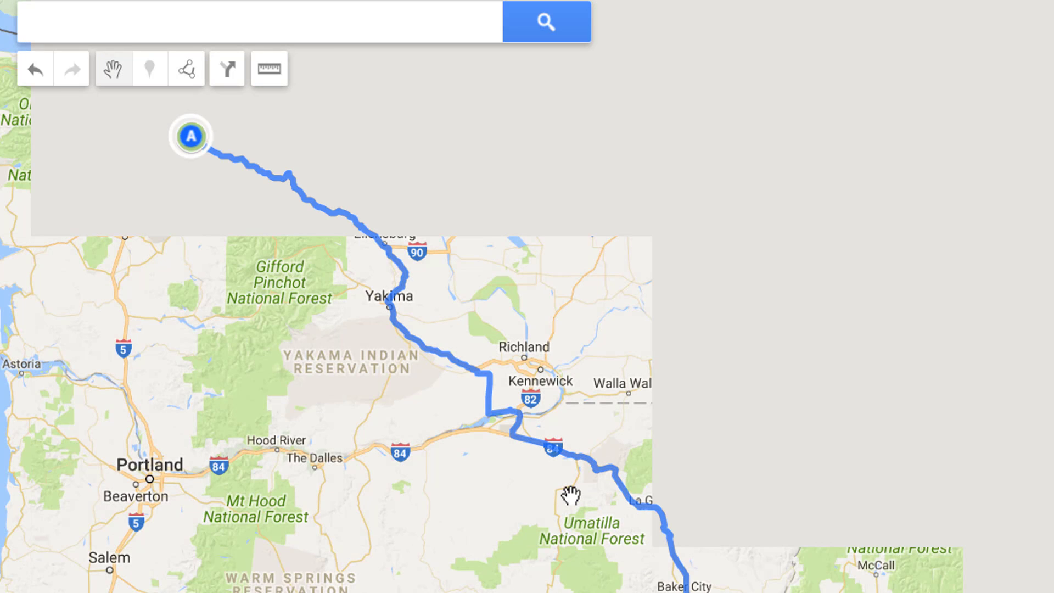
pyautogui.scroll(-5, 570, 496)
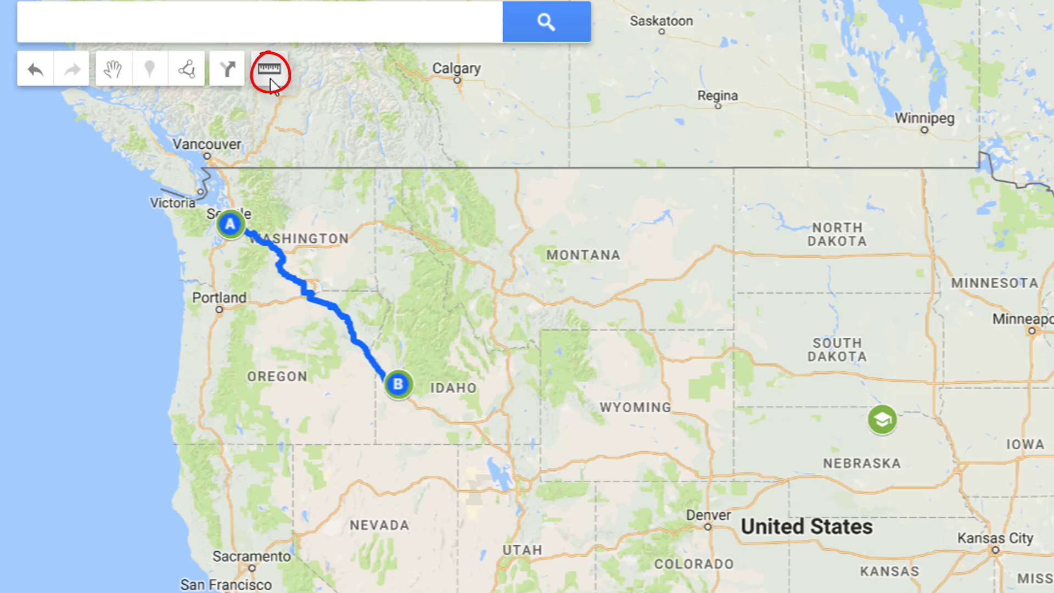
# Measure about 1,925 km from start point A along the route to the Nebraska marker
pyautogui.click(270, 83)
pyautogui.click(230, 224)
pyautogui.click(349, 330)
pyautogui.click(386, 369)
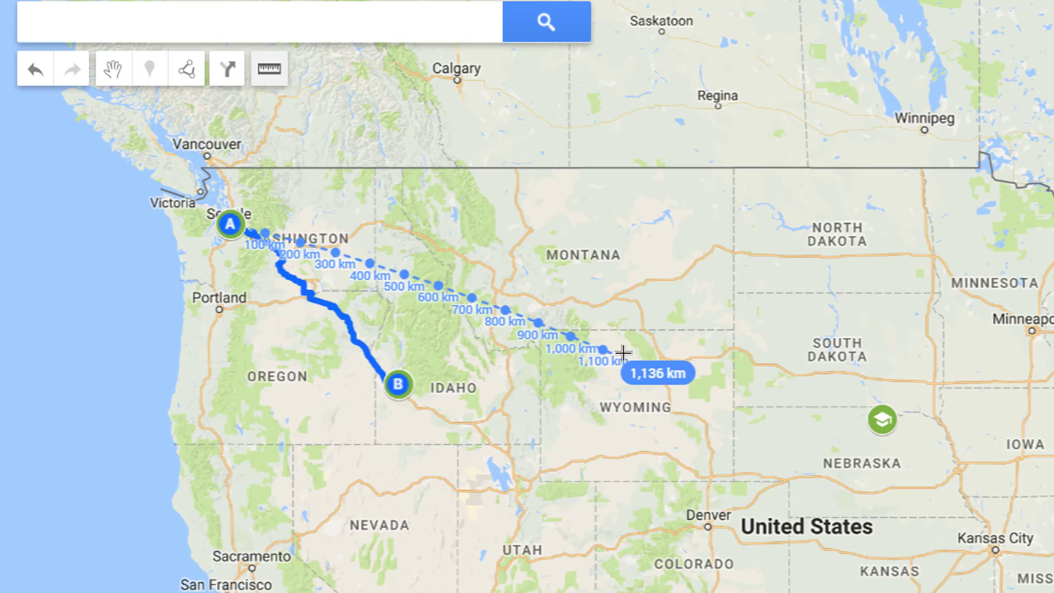
pyautogui.doubleClick(881, 421)
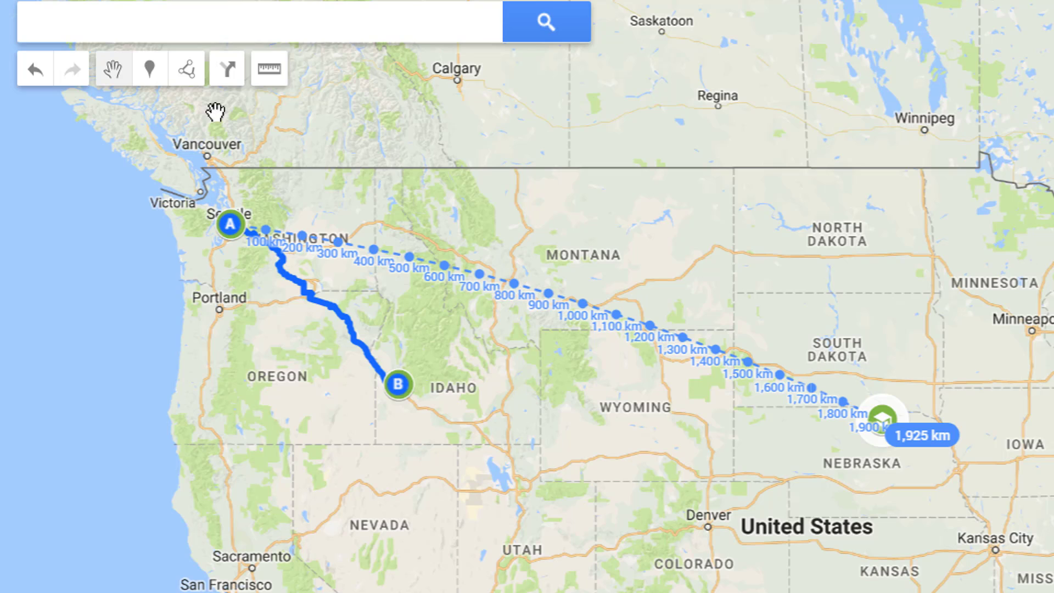
# Begin a new measurement from point A, then add a new driving-directions layer
pyautogui.click(269, 69)
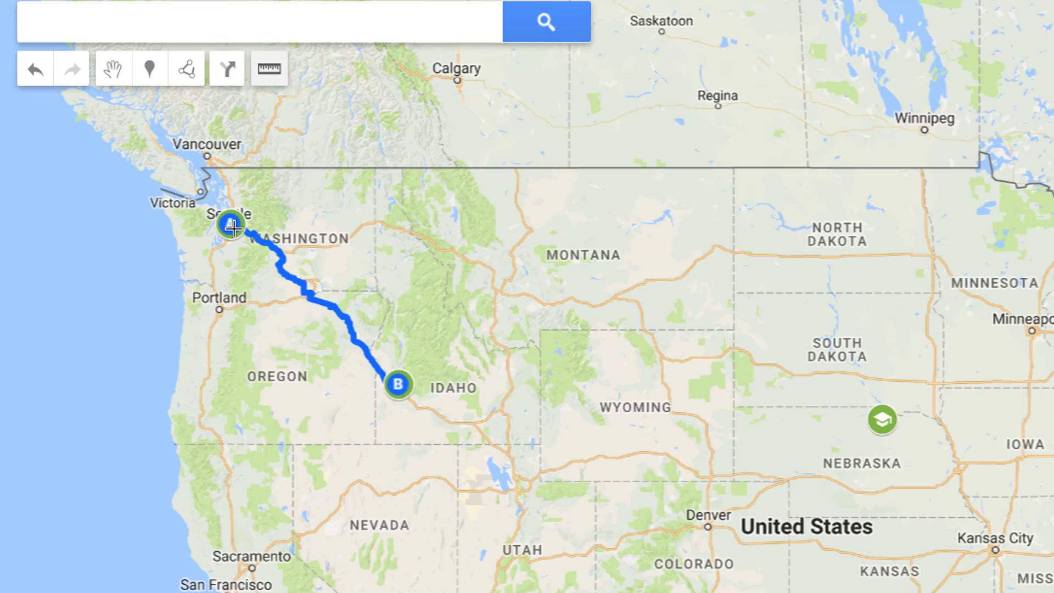
pyautogui.click(231, 223)
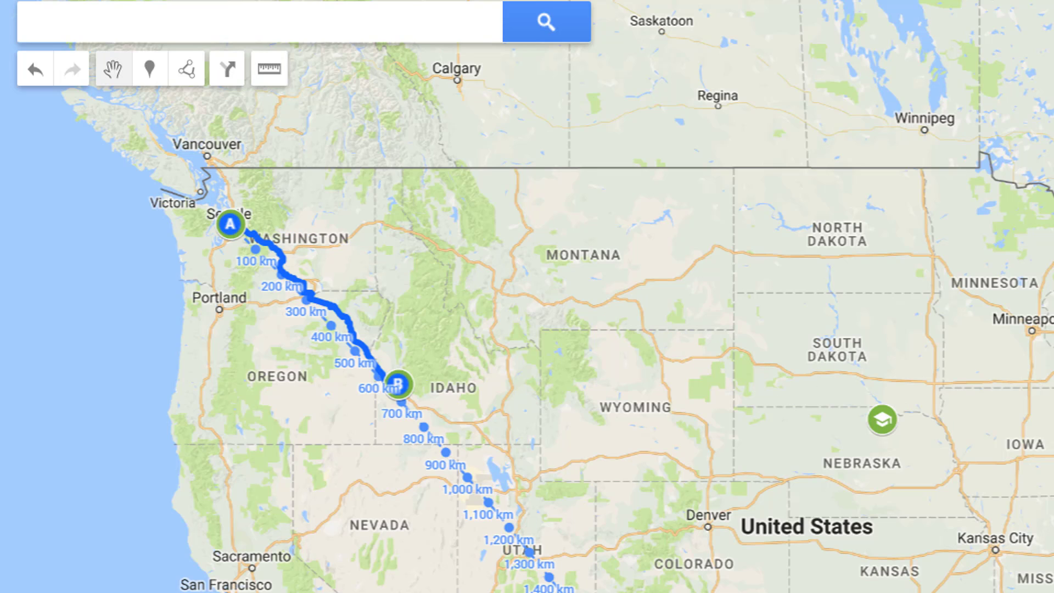
pyautogui.click(226, 69)
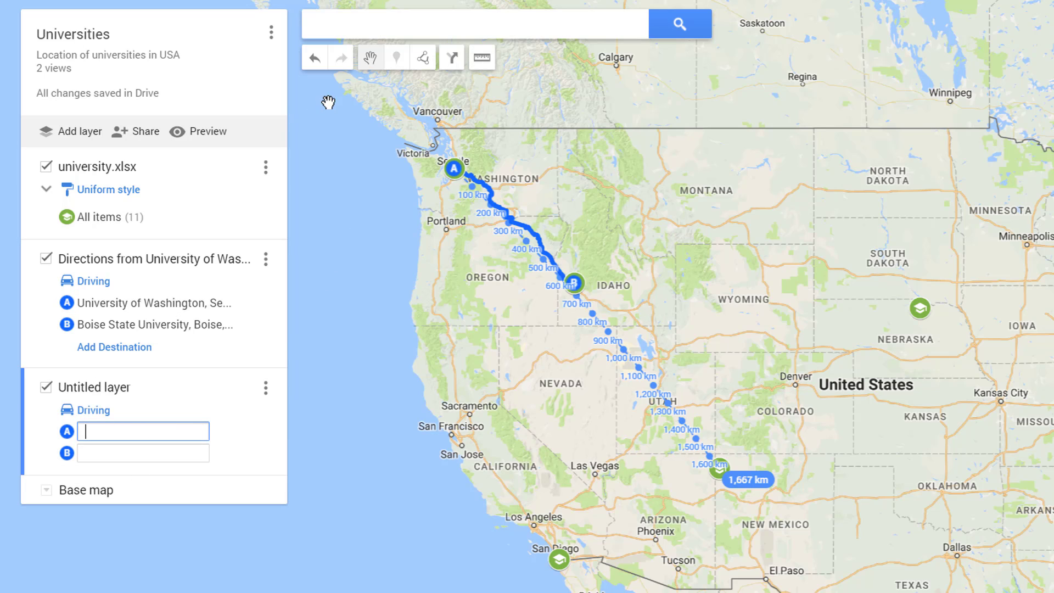
# Undo the driving route and draw a triangle polygon linking the Seattle, Nebraska and San Diego markers
pyautogui.hotkey('ctrl', 'z')
pyautogui.hotkey('ctrl', 'z')
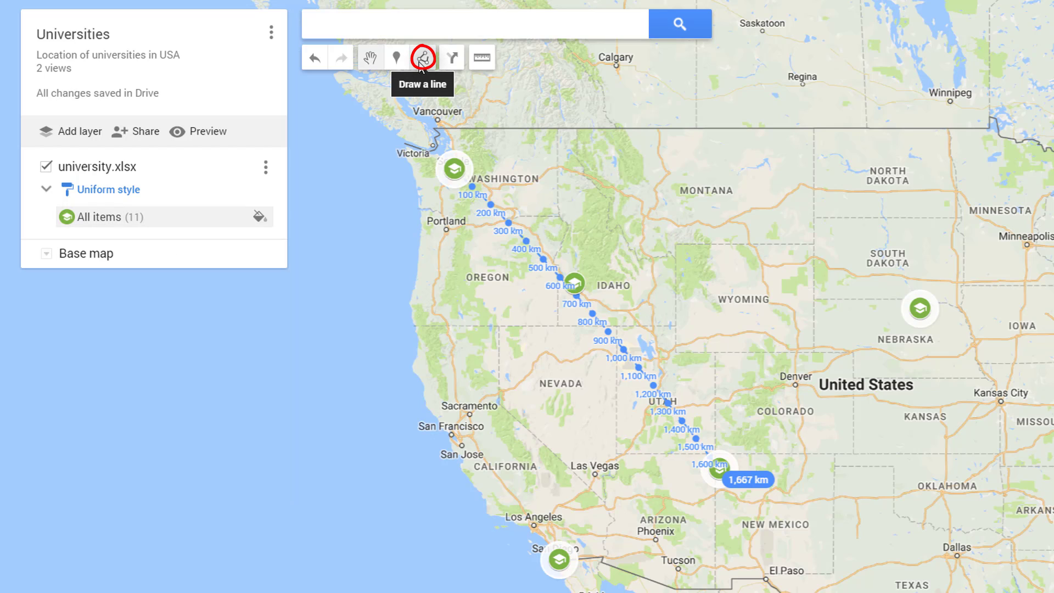
pyautogui.click(426, 60)
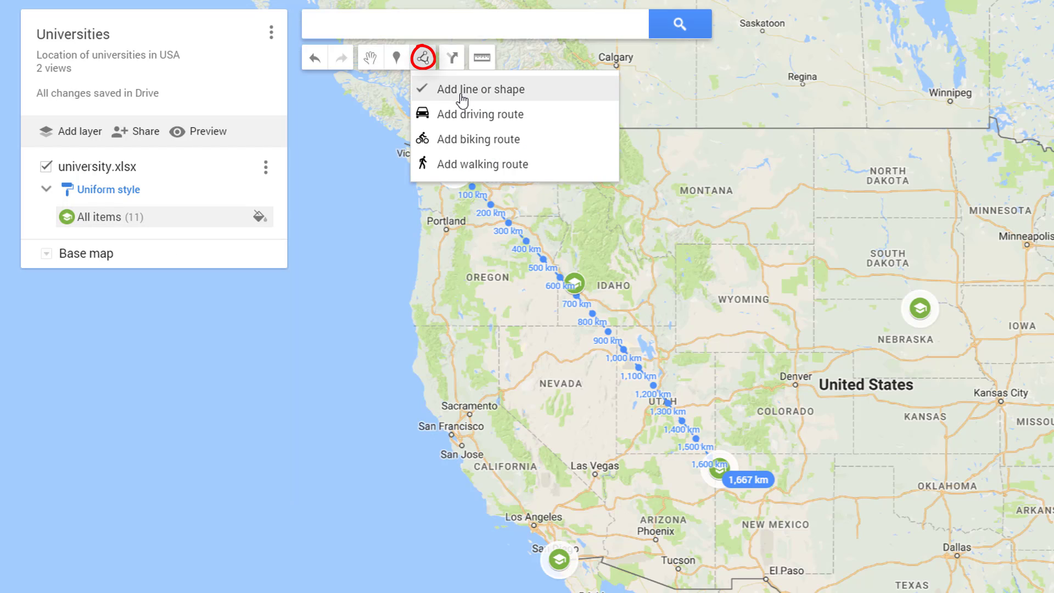
pyautogui.click(463, 94)
pyautogui.click(458, 169)
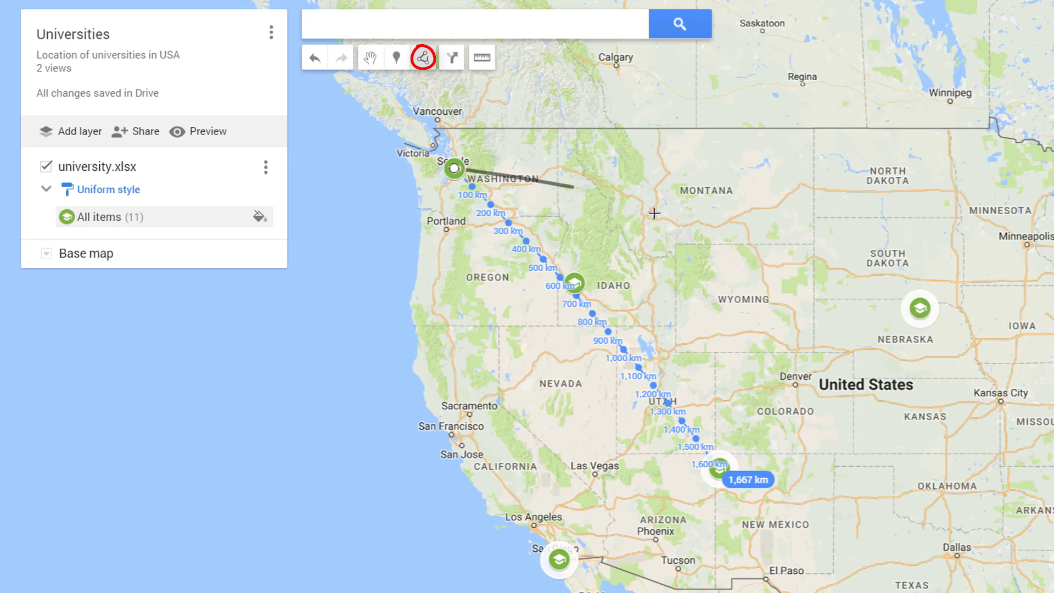
pyautogui.click(924, 314)
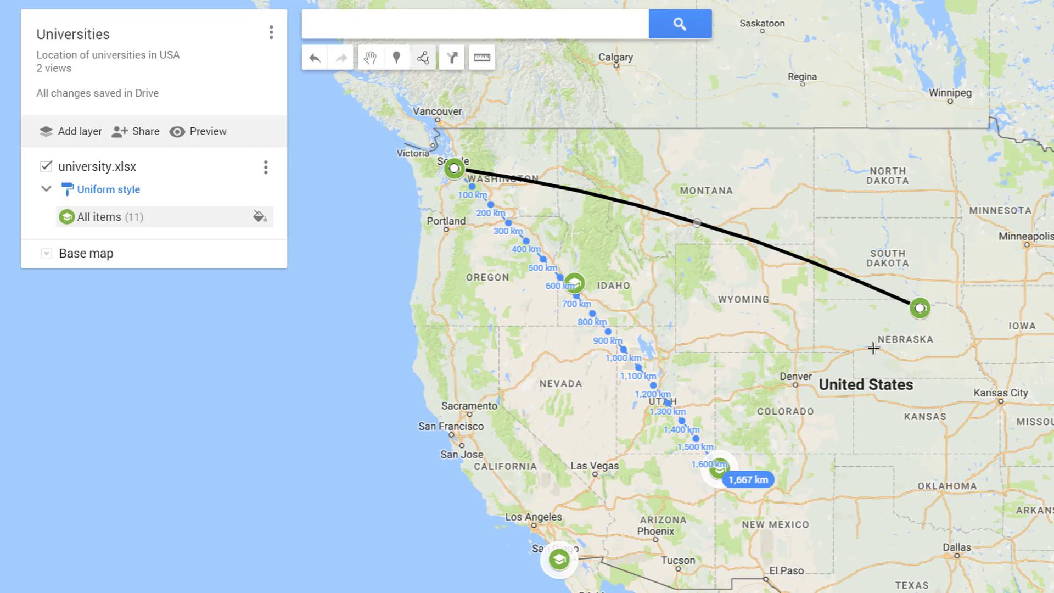
pyautogui.click(560, 568)
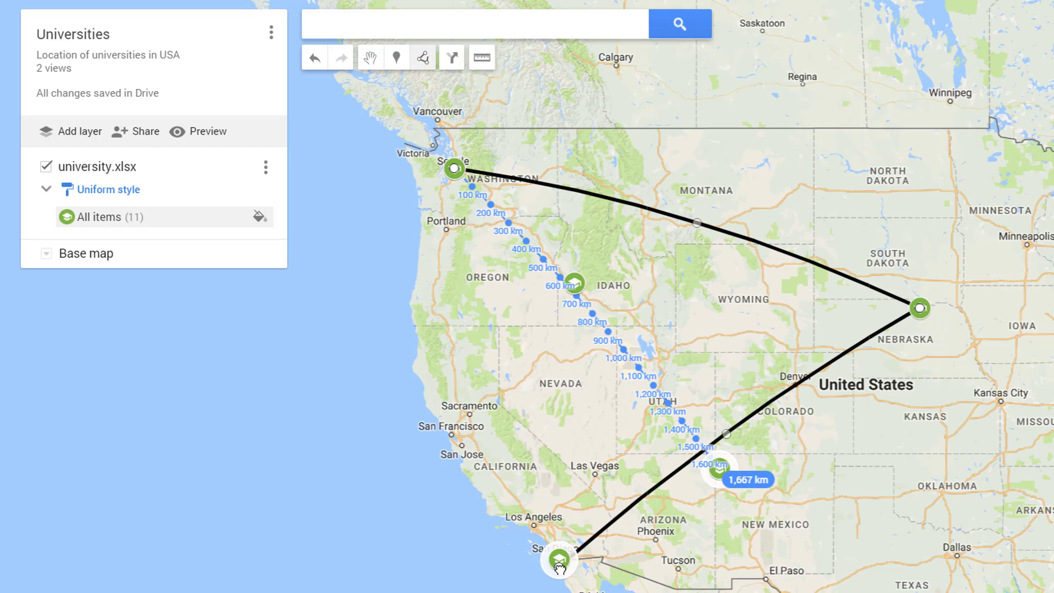
pyautogui.click(454, 170)
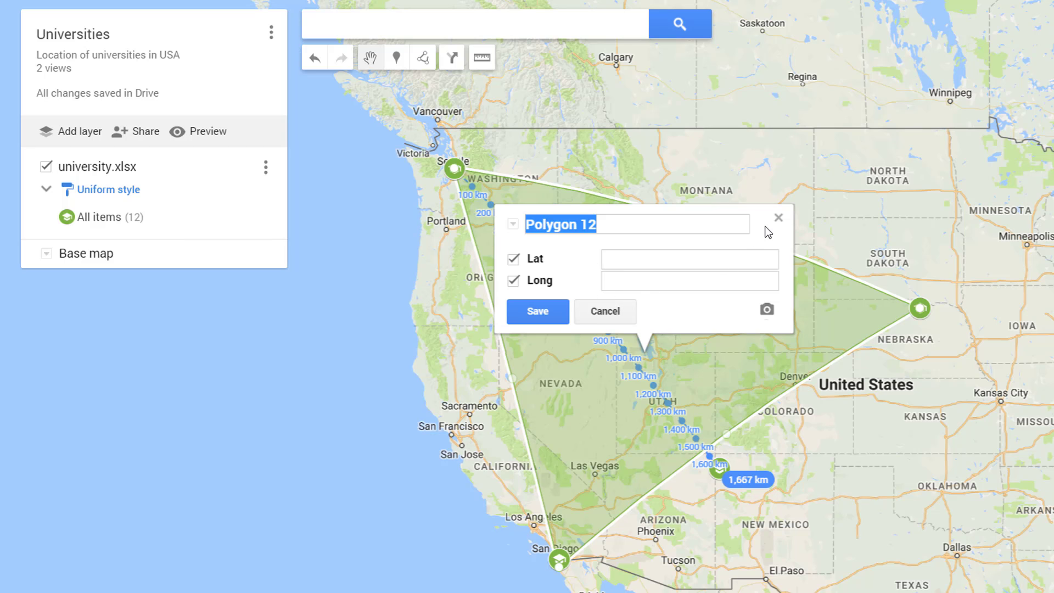
pyautogui.click(778, 221)
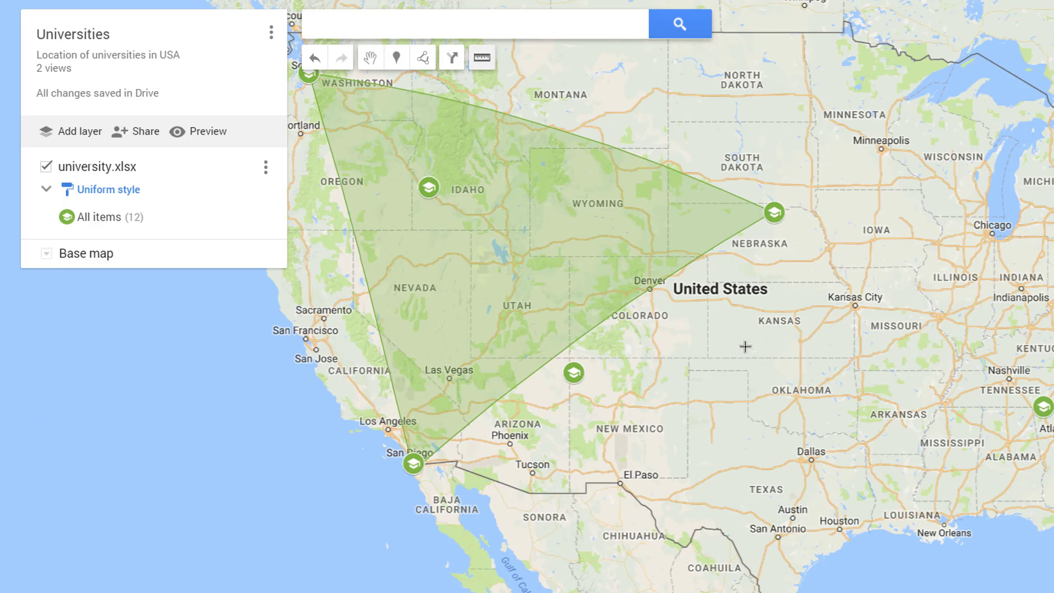
pyautogui.scroll(1, 744, 347)
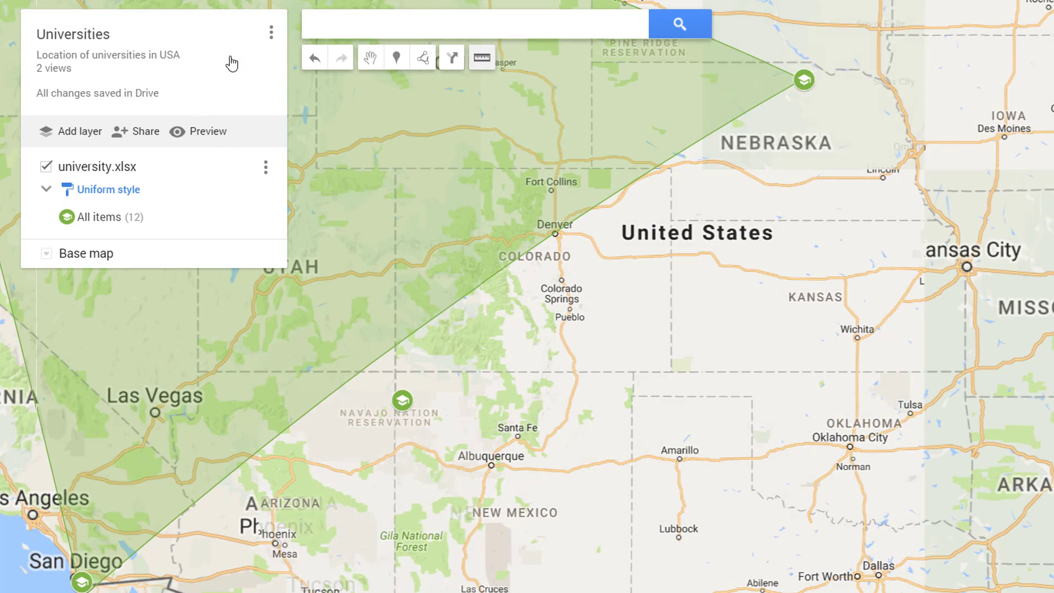
# Print the Universities map on A3 paper in landscape orientation as a PDF
pyautogui.click(271, 34)
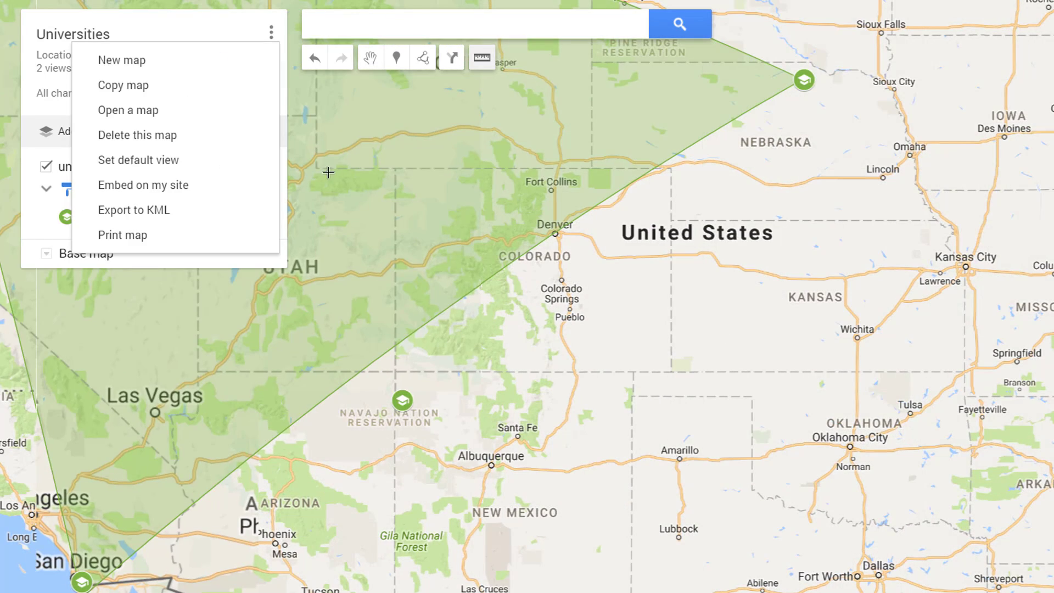
pyautogui.click(144, 233)
pyautogui.click(661, 287)
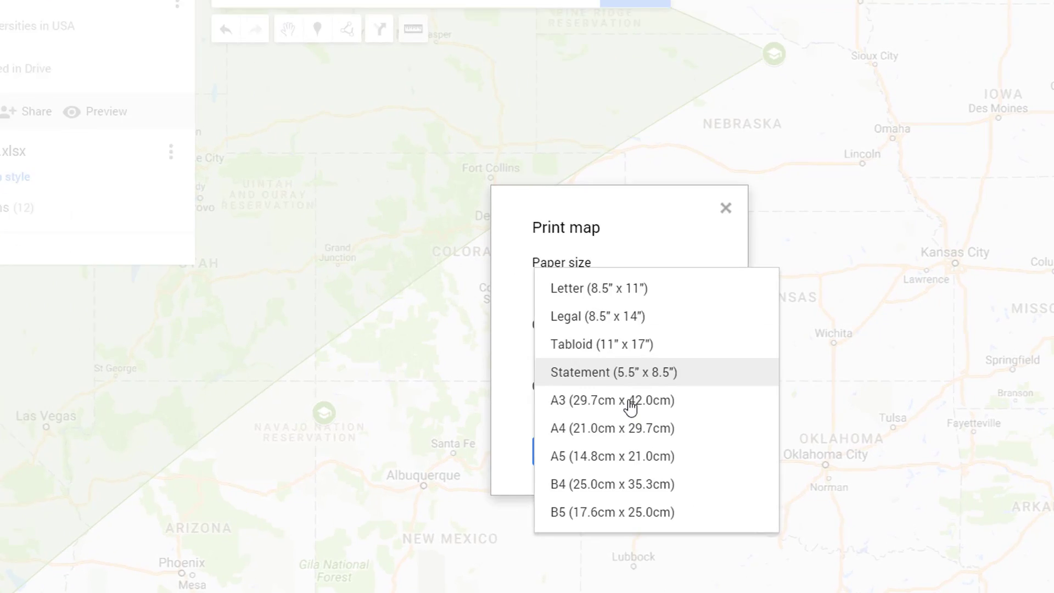
pyautogui.click(676, 384)
pyautogui.click(504, 360)
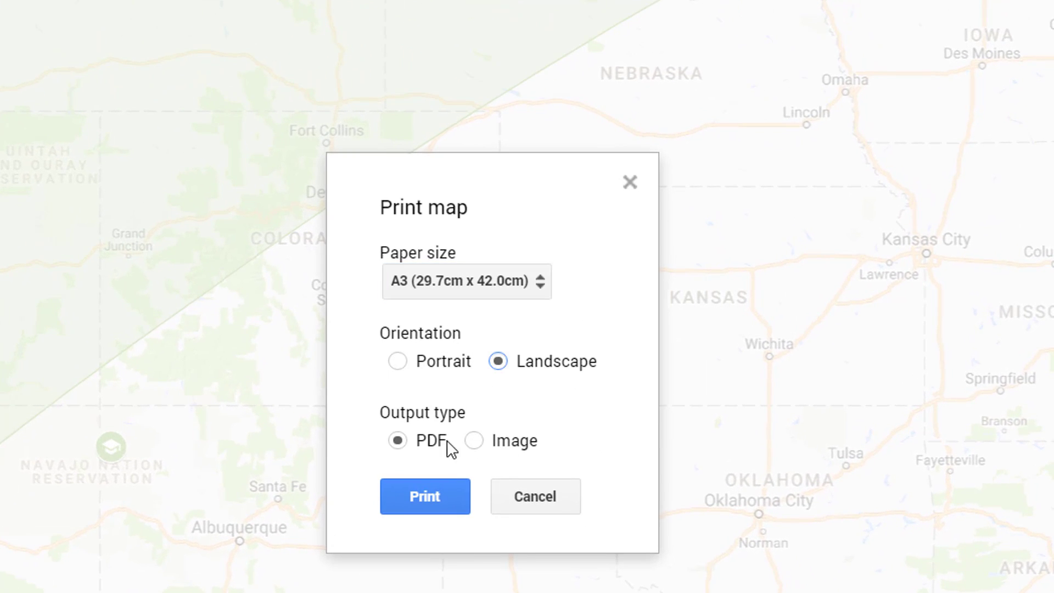
pyautogui.click(409, 488)
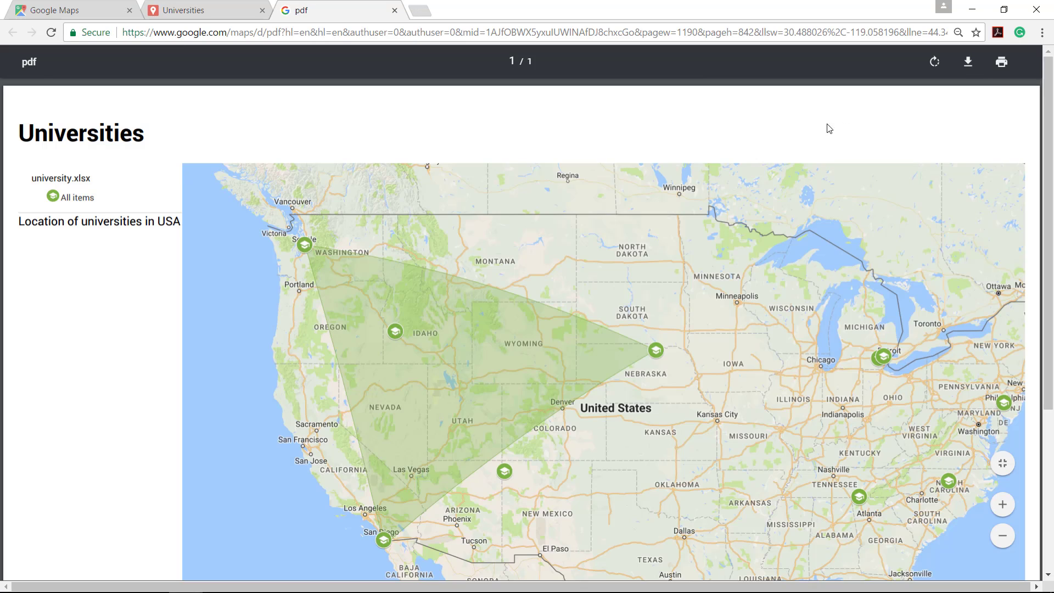
# Scroll through the printed PDF to check it, then return to the Universities map tab
pyautogui.scroll(-3, 737, 276)
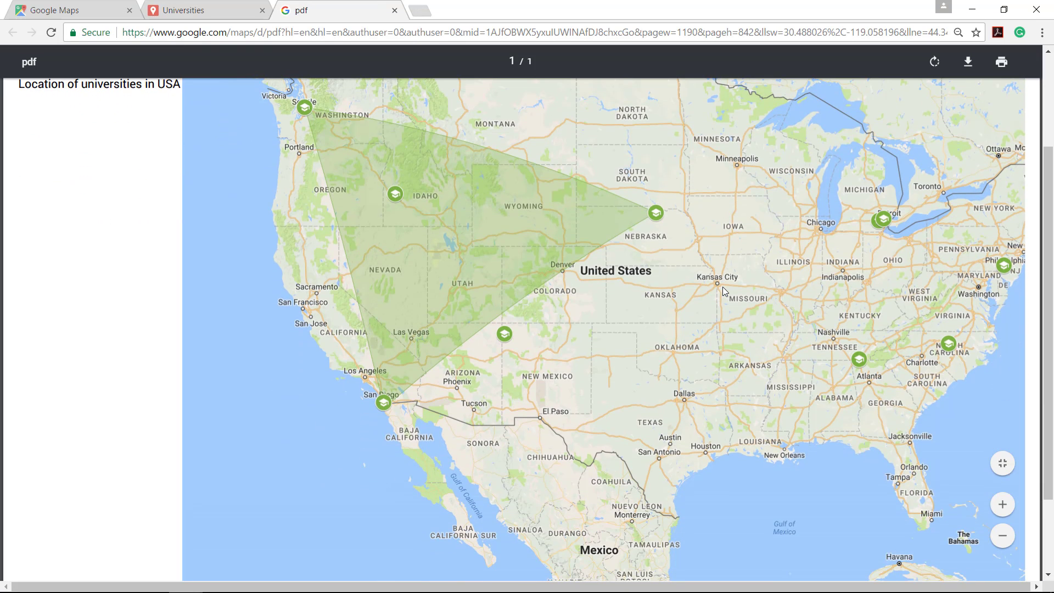
pyautogui.scroll(1, 658, 373)
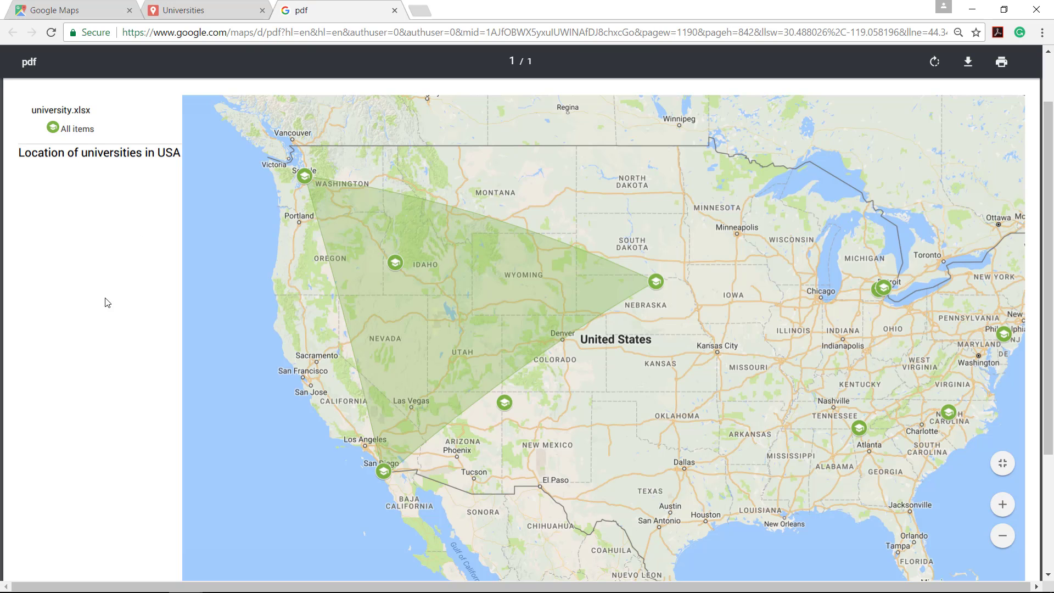
pyautogui.scroll(-3, 113, 323)
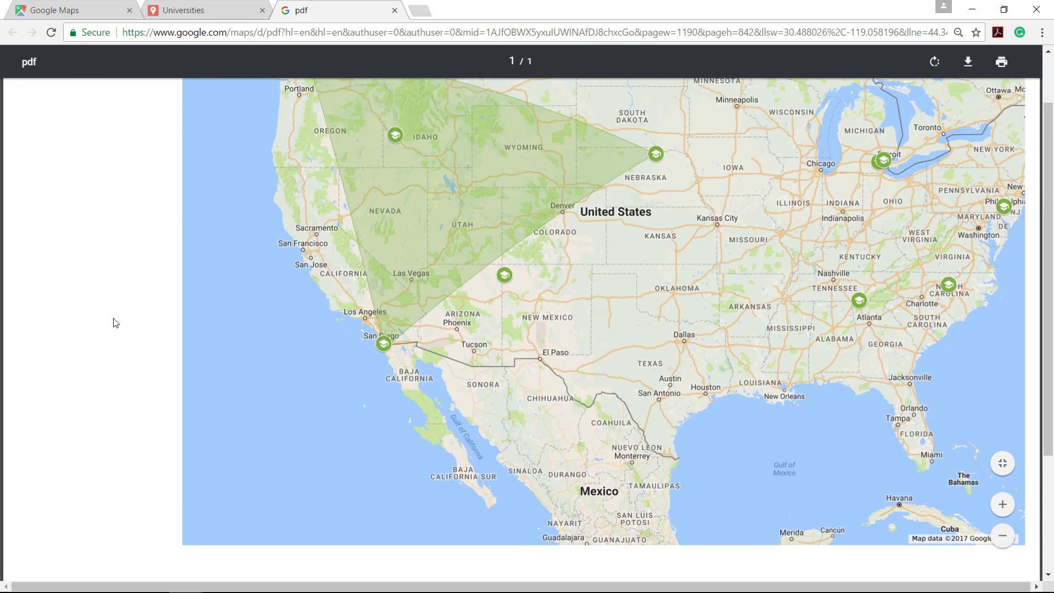
pyautogui.scroll(3, 113, 323)
pyautogui.click(192, 7)
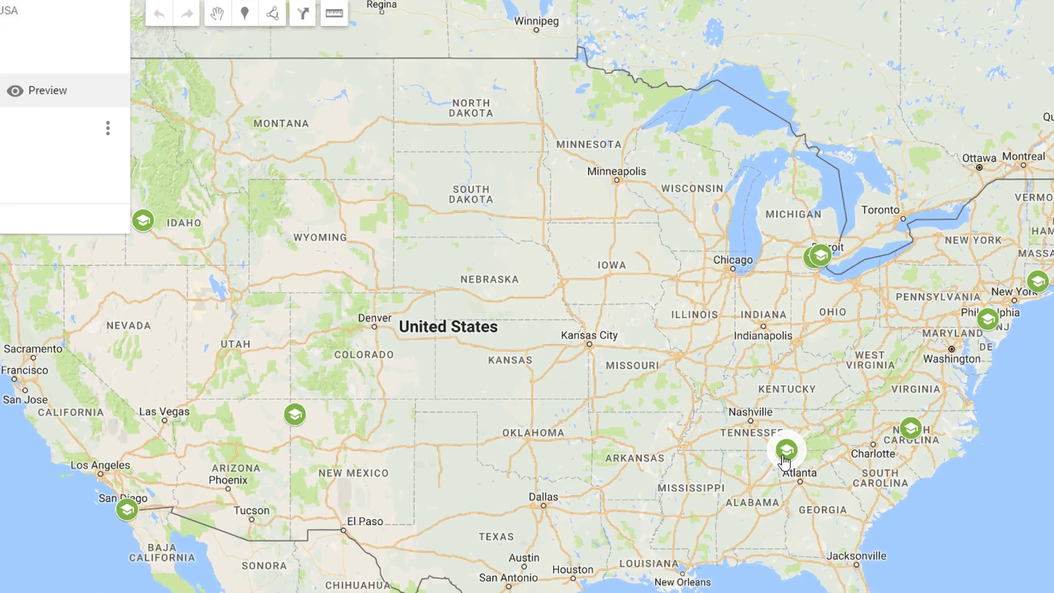
# Open the Hickman Science Center marker and browse its Web camera and Image URL image options
pyautogui.click(784, 457)
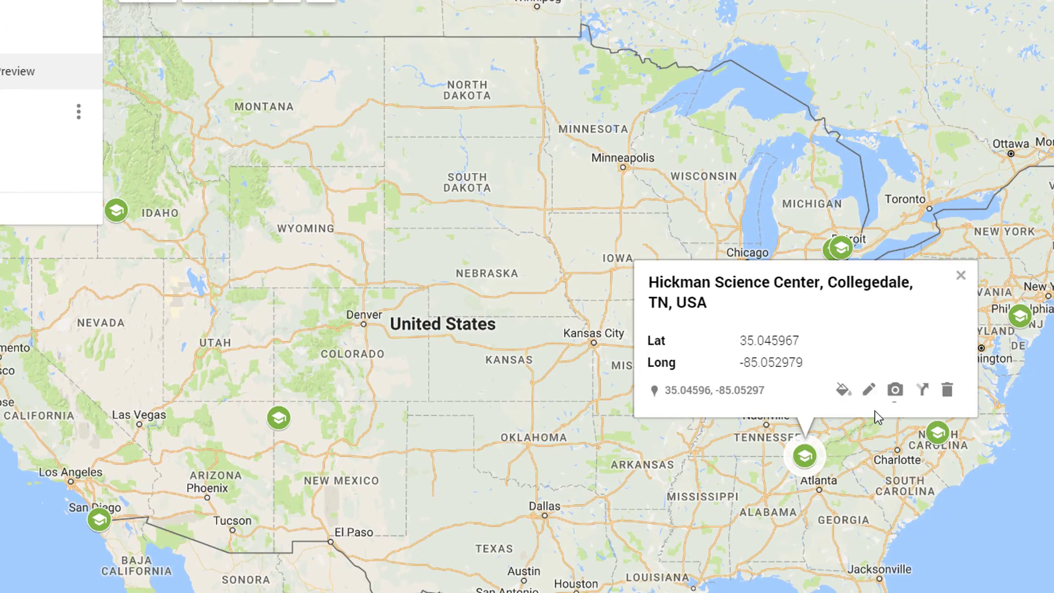
pyautogui.click(894, 389)
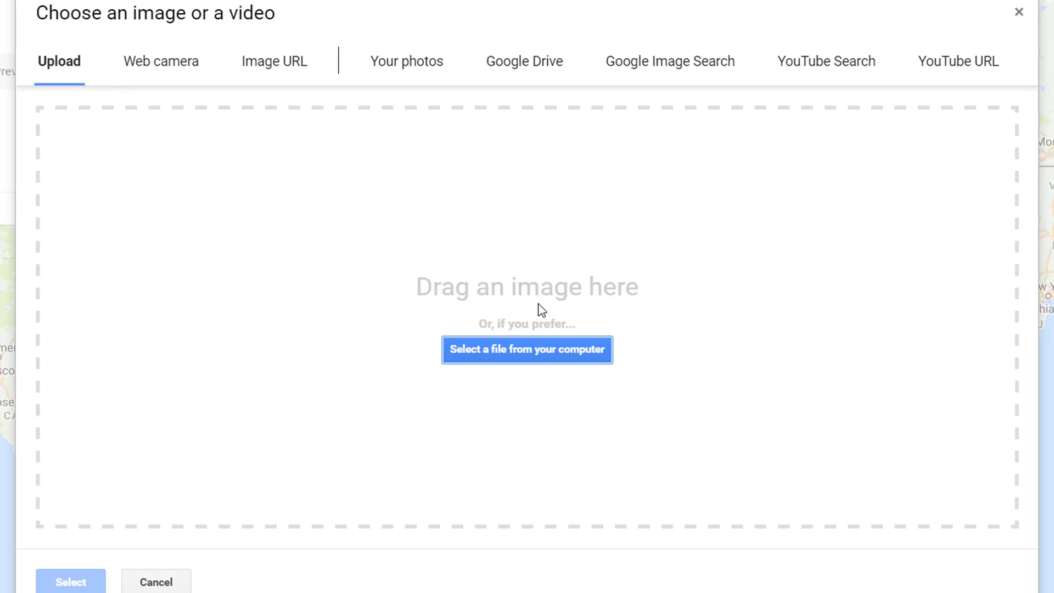
pyautogui.click(174, 74)
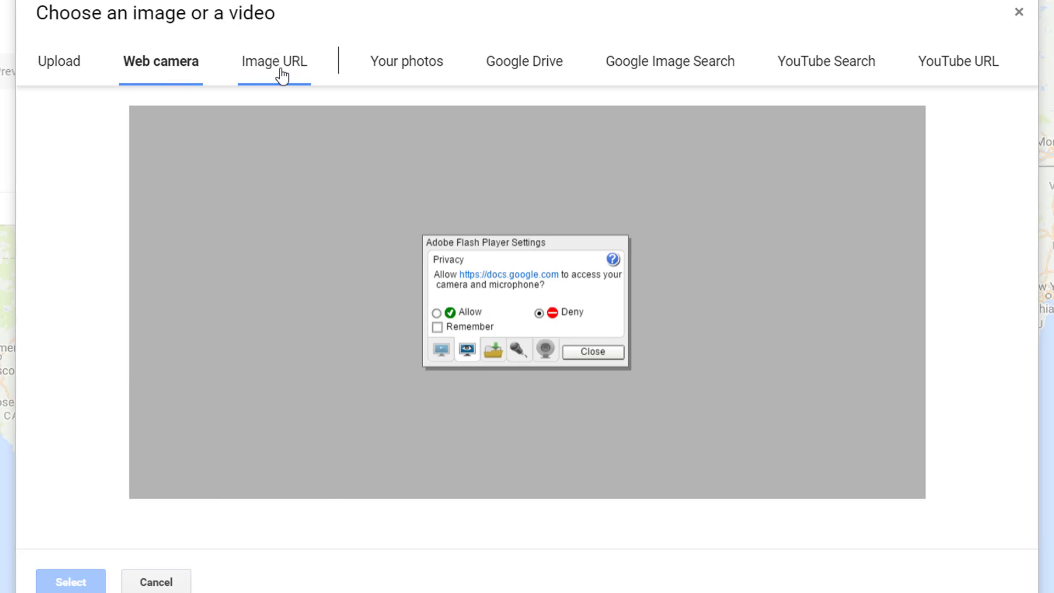
pyautogui.click(278, 77)
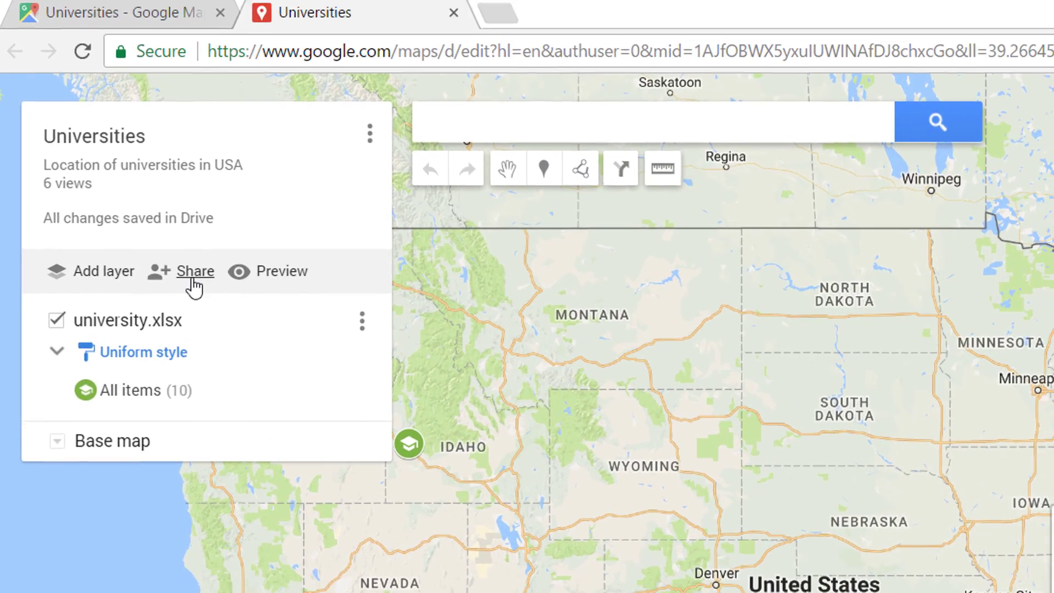
# Open the map's sharing settings and review link access, leaving it private
pyautogui.click(193, 284)
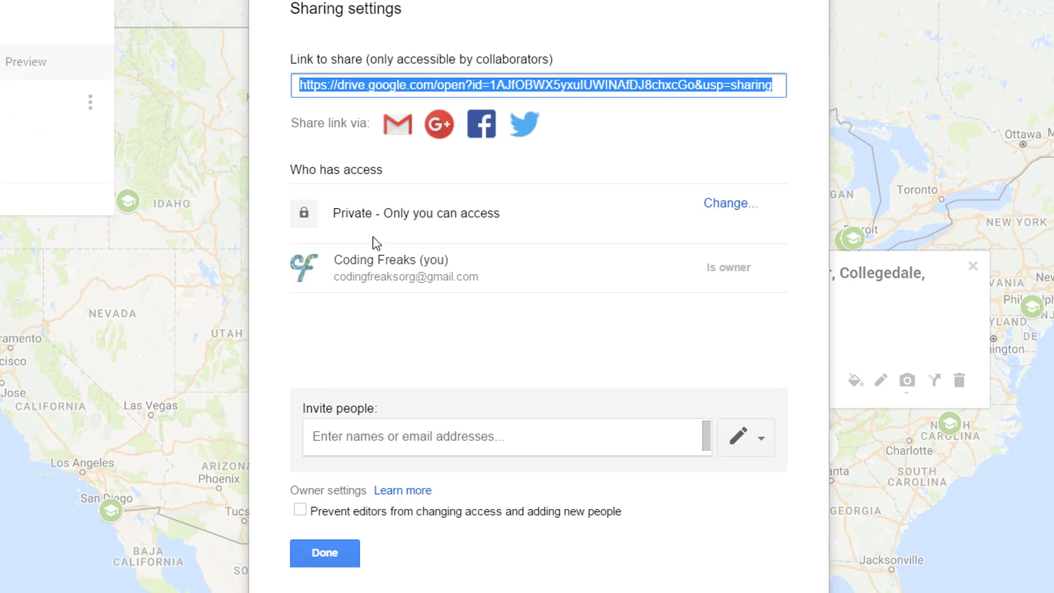
pyautogui.click(727, 209)
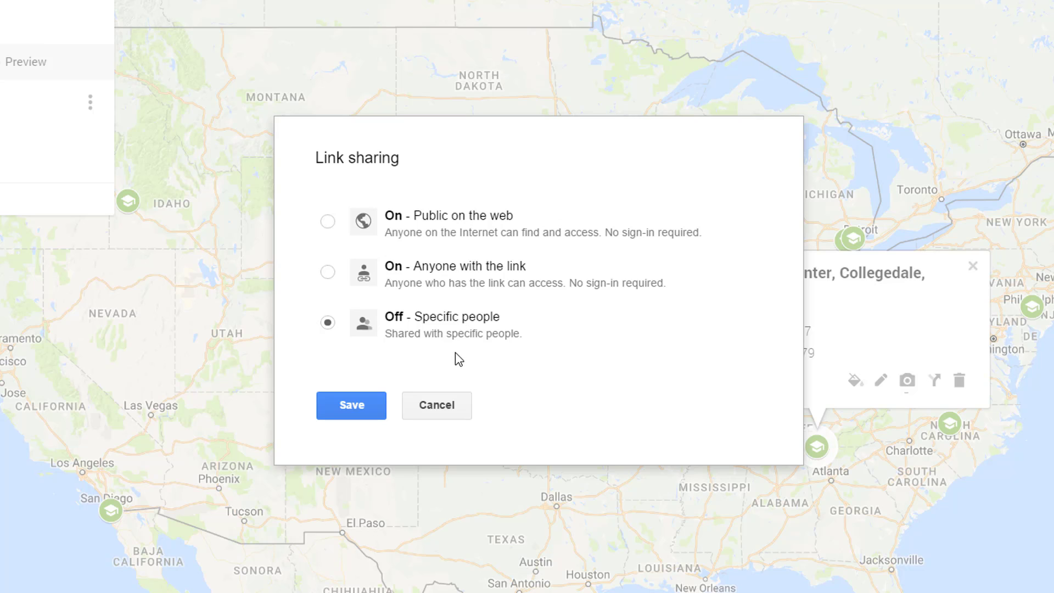
pyautogui.click(434, 415)
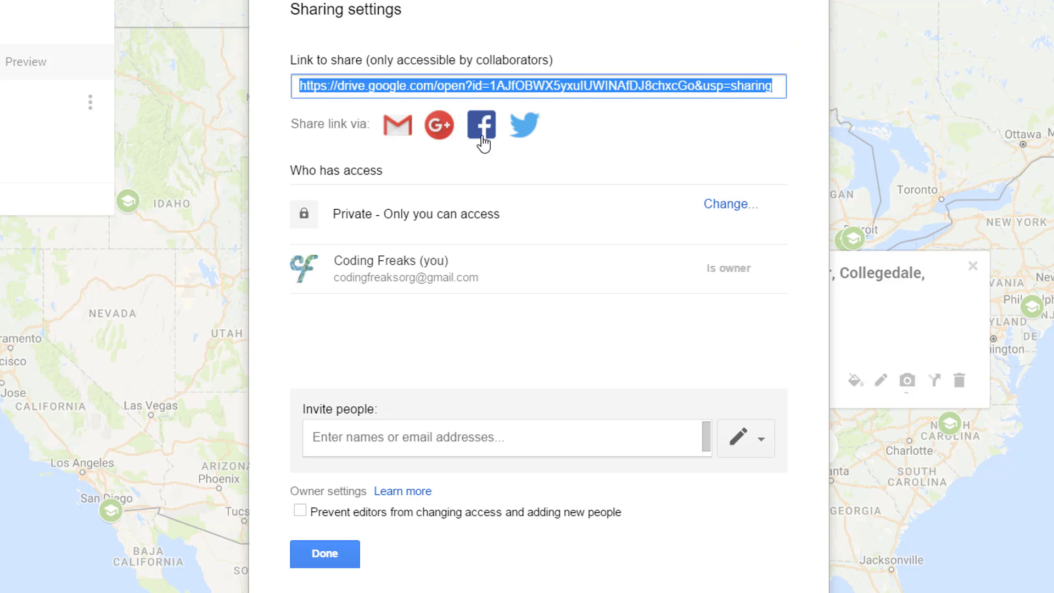
# Search for a contact, pick the suggested person and send them an invitation to the map
pyautogui.click(399, 437)
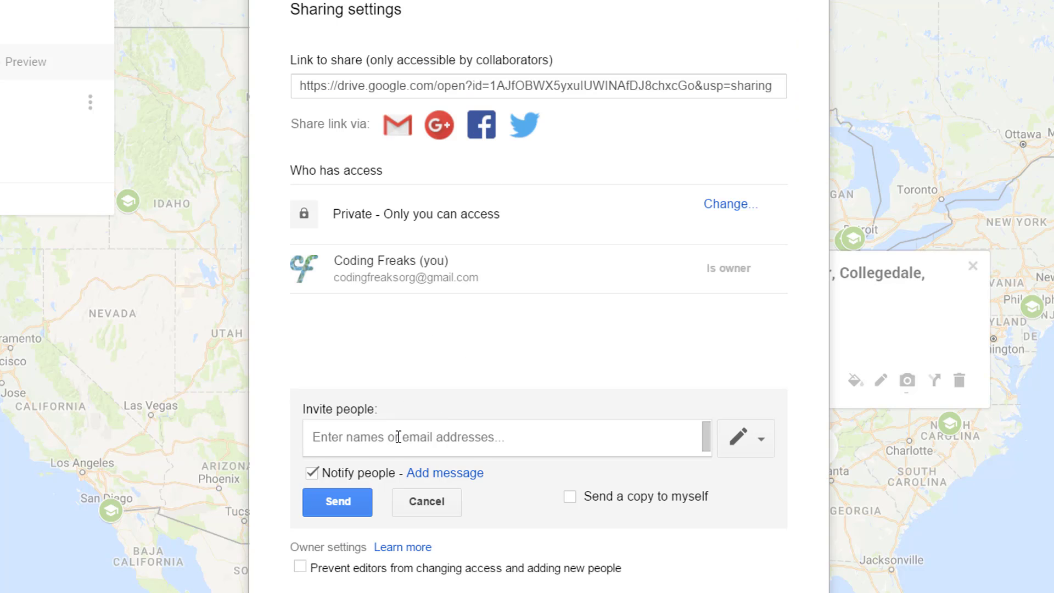
pyautogui.write('coding')
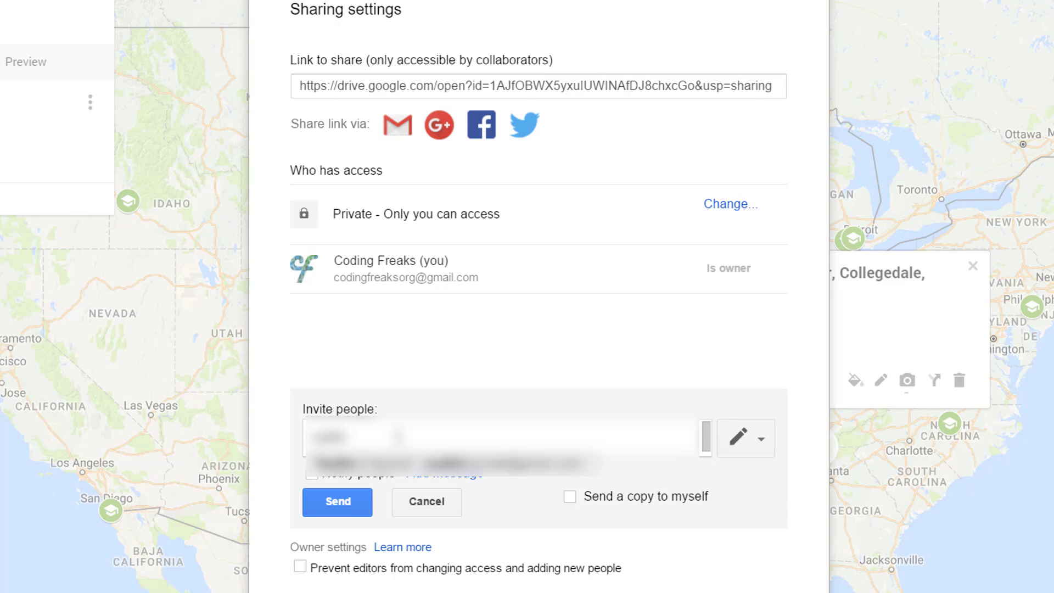
pyautogui.click(398, 465)
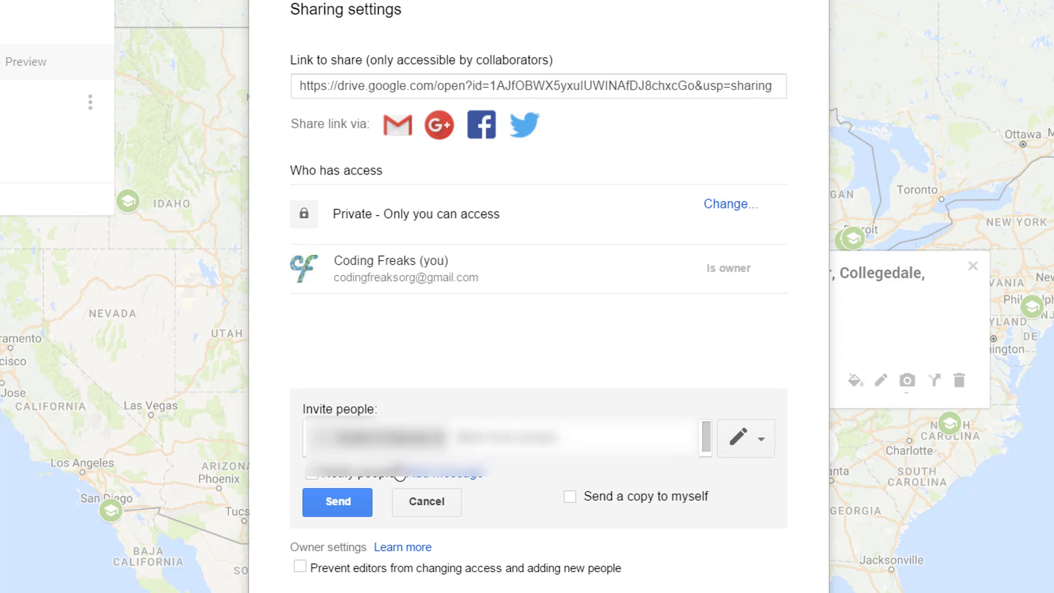
pyautogui.click(338, 502)
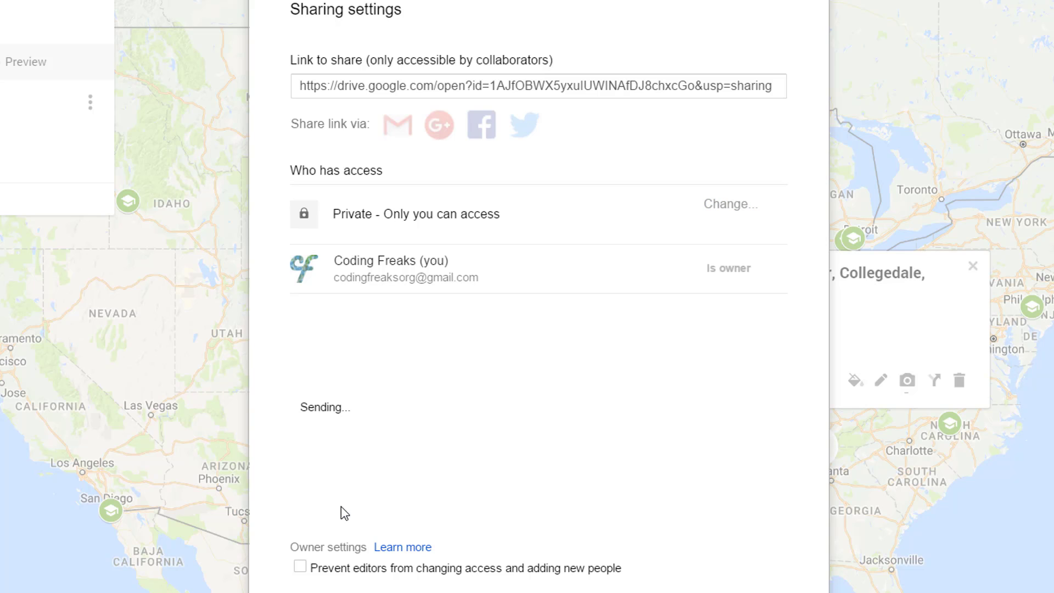